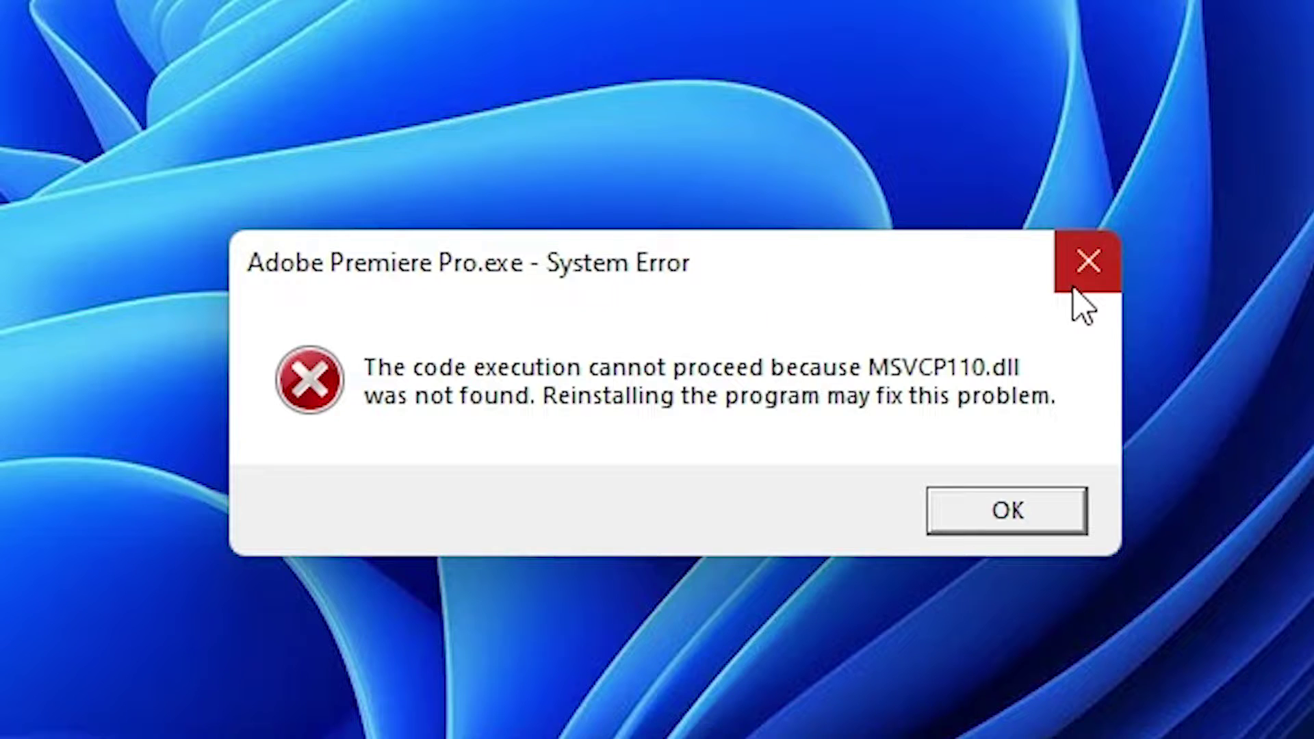
Dismiss the MSVCP110.dll error and open the Recycle Bin, which shows 0 items.
click(1071, 514)
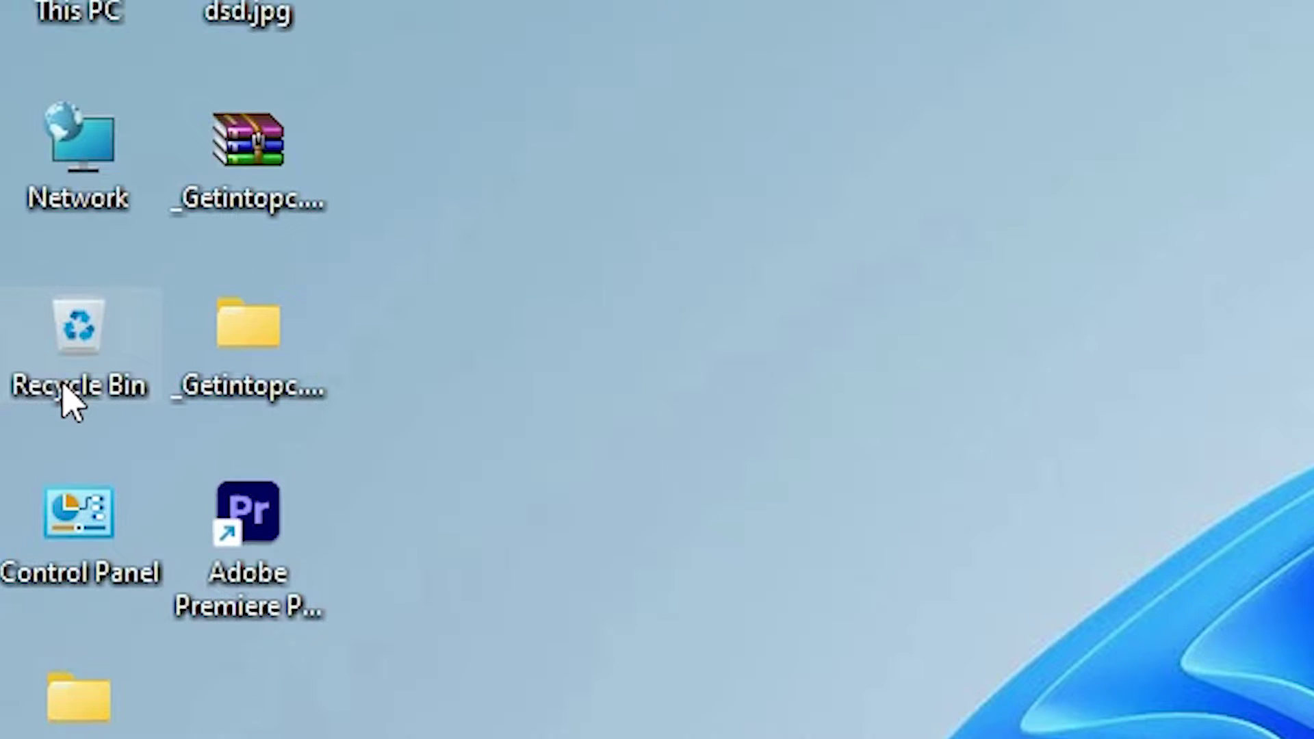
double_click(71, 394)
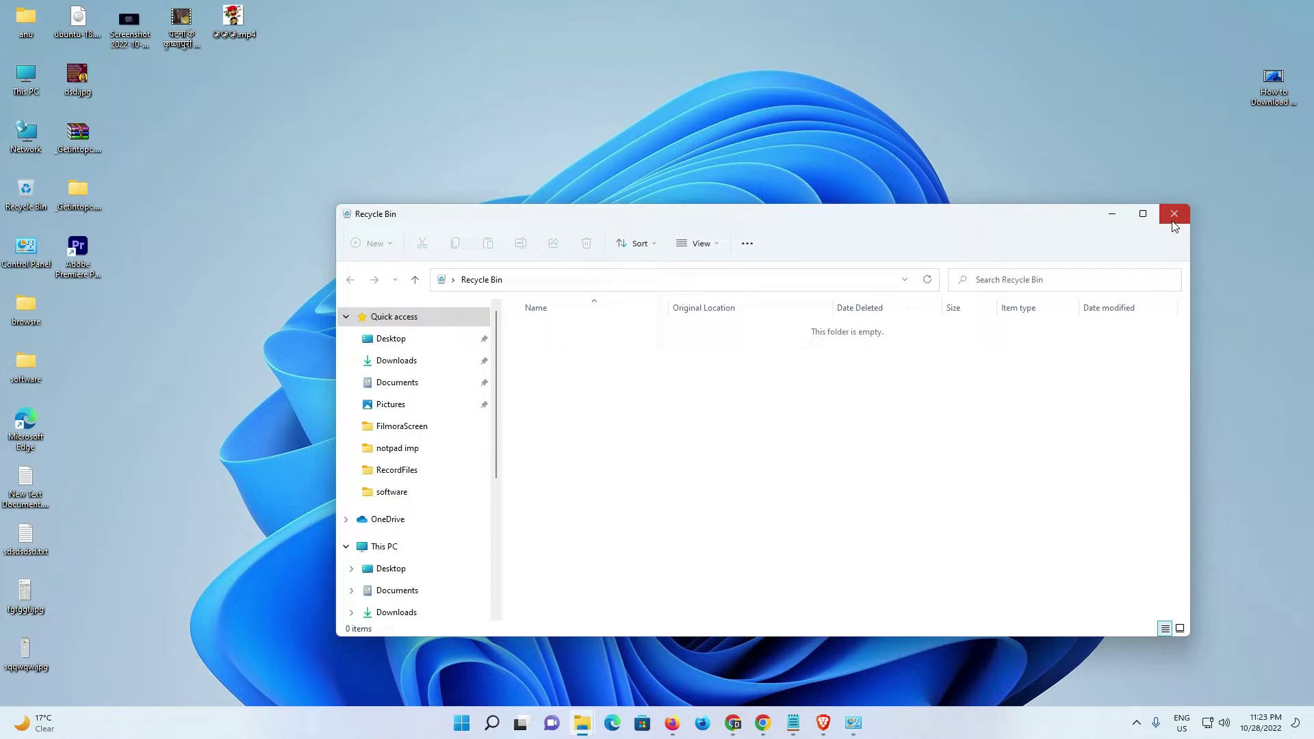
Close the Recycle Bin and launch the Services console with services.msc.
click(1175, 215)
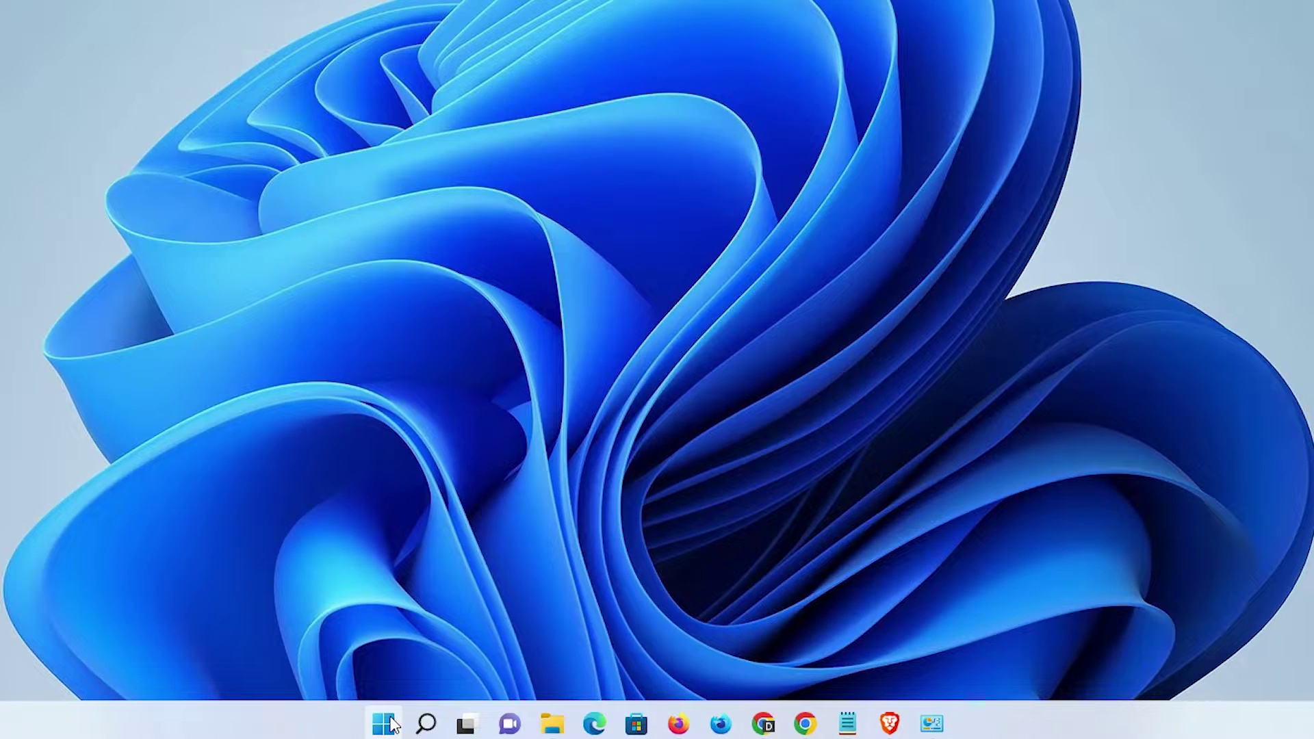
click(468, 722)
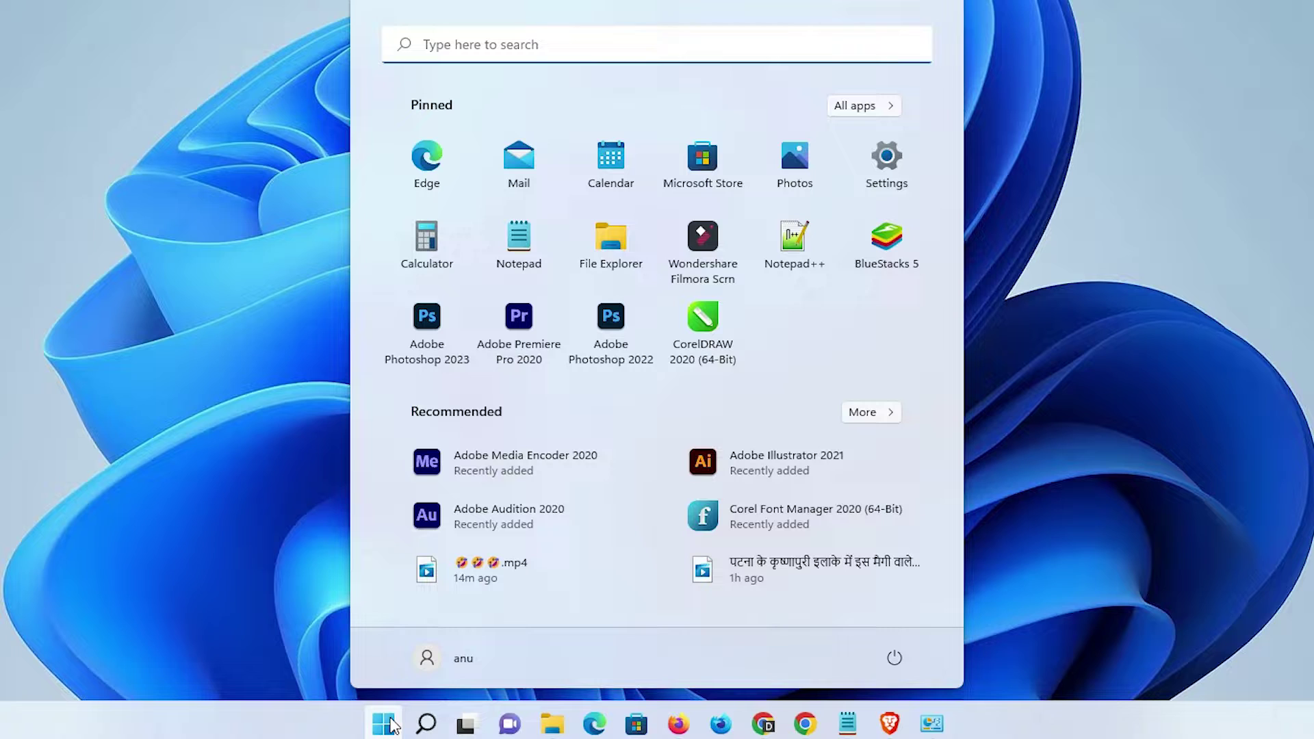
text(services.msc)
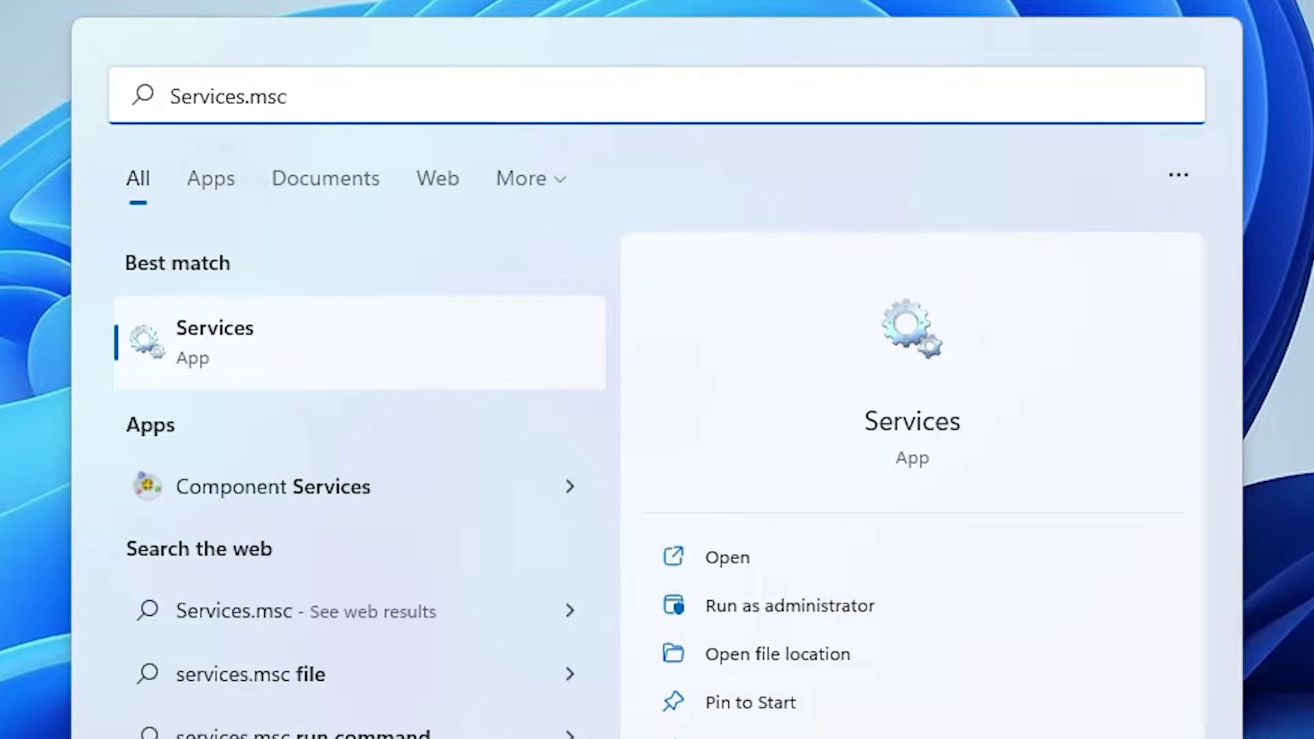
key(Return)
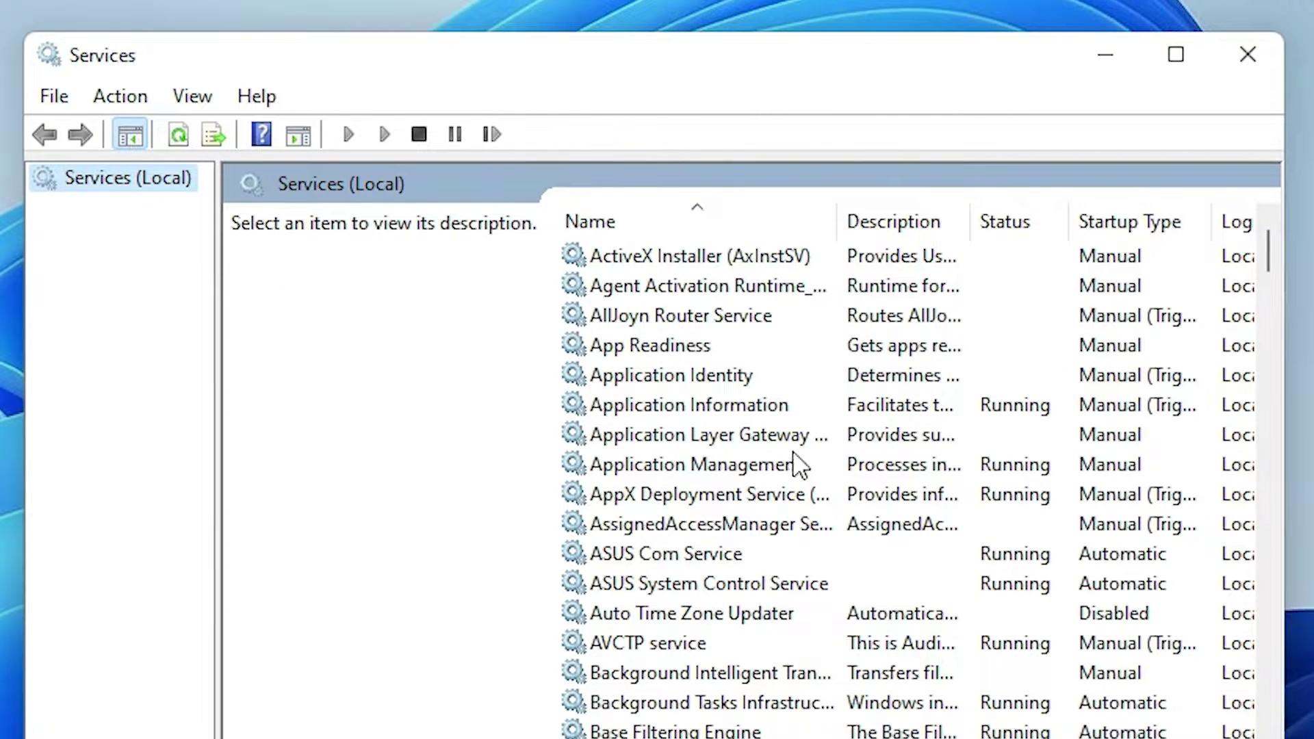
Select the Volume Shadow Copy service in the services list to show its description.
click(638, 347)
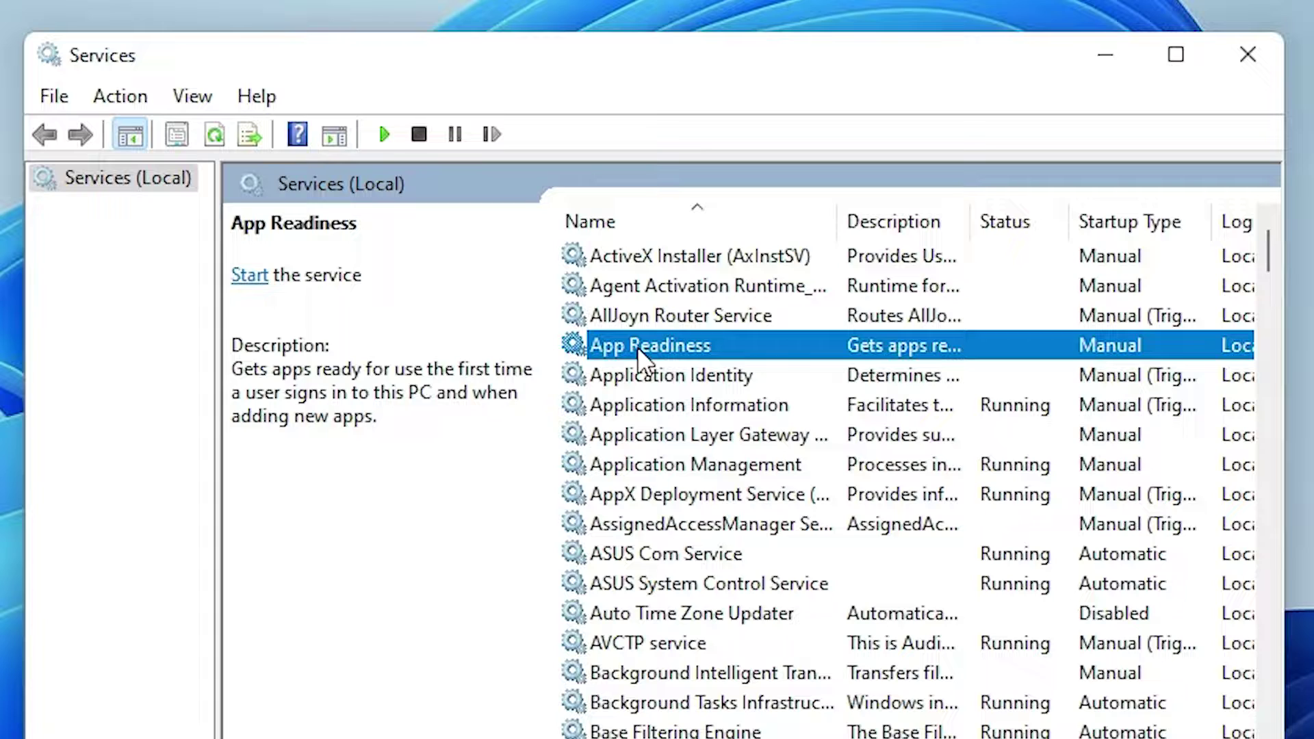
key(v)
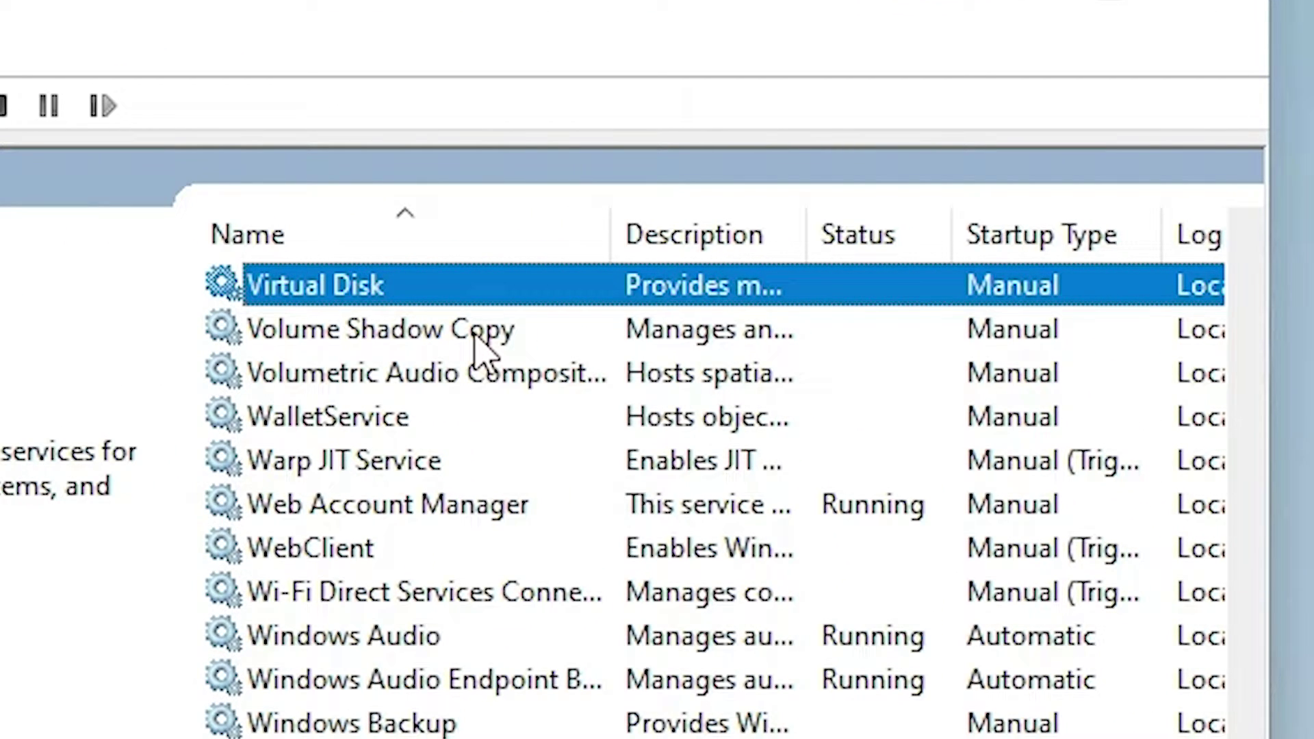
click(474, 334)
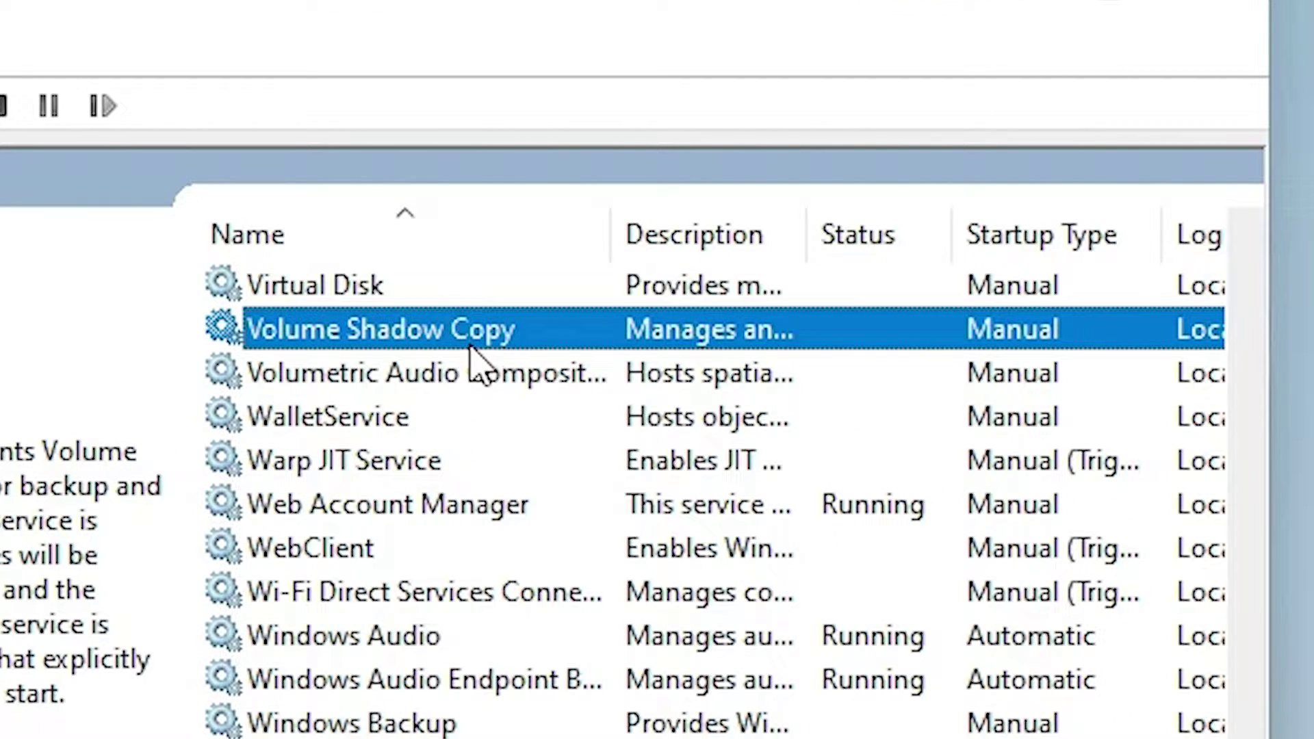
Change Volume Shadow Copy's startup type from Manual to Automatic, apply, and close its properties.
double_click(404, 339)
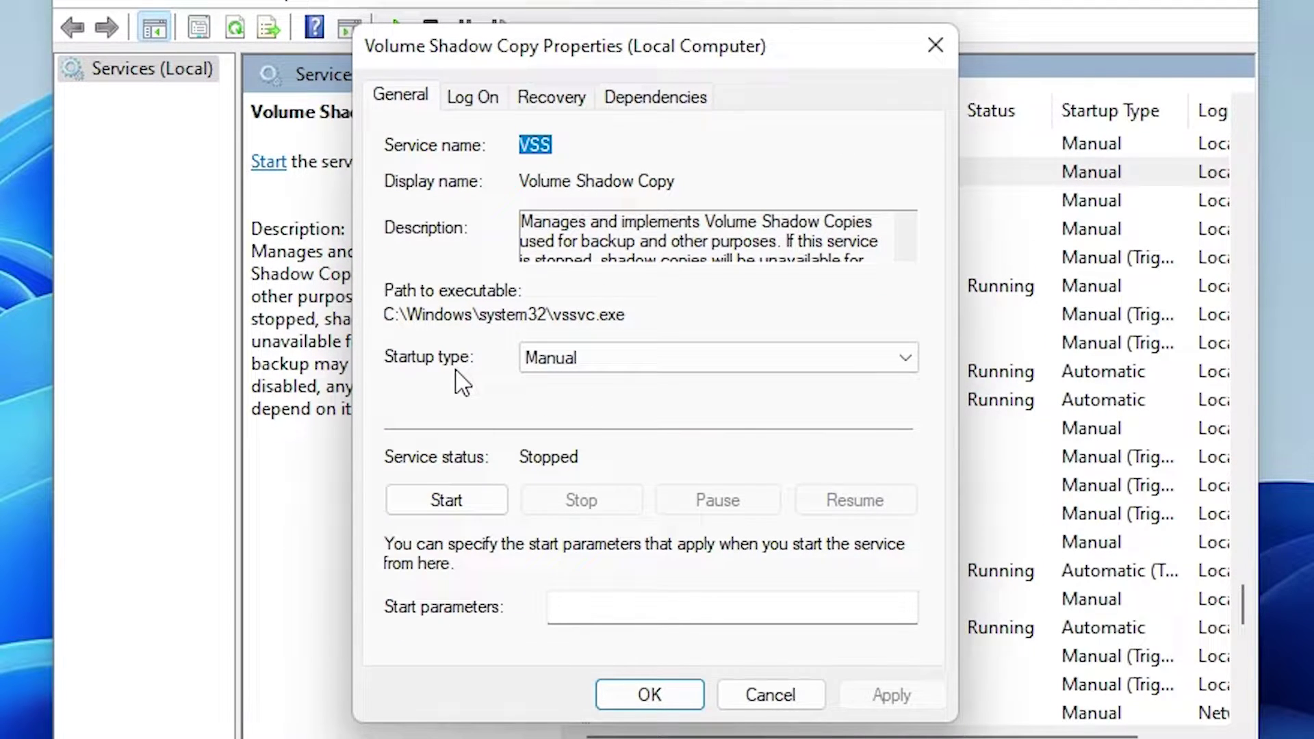
click(606, 357)
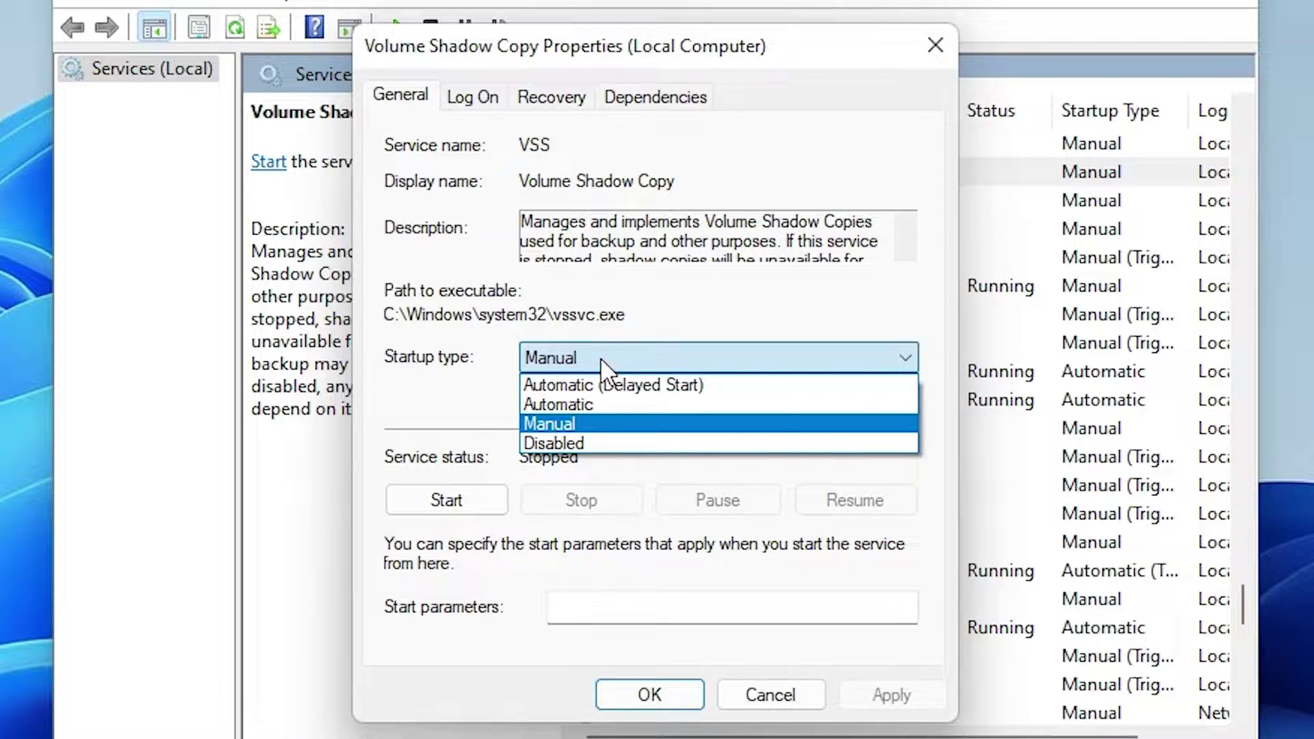
click(611, 404)
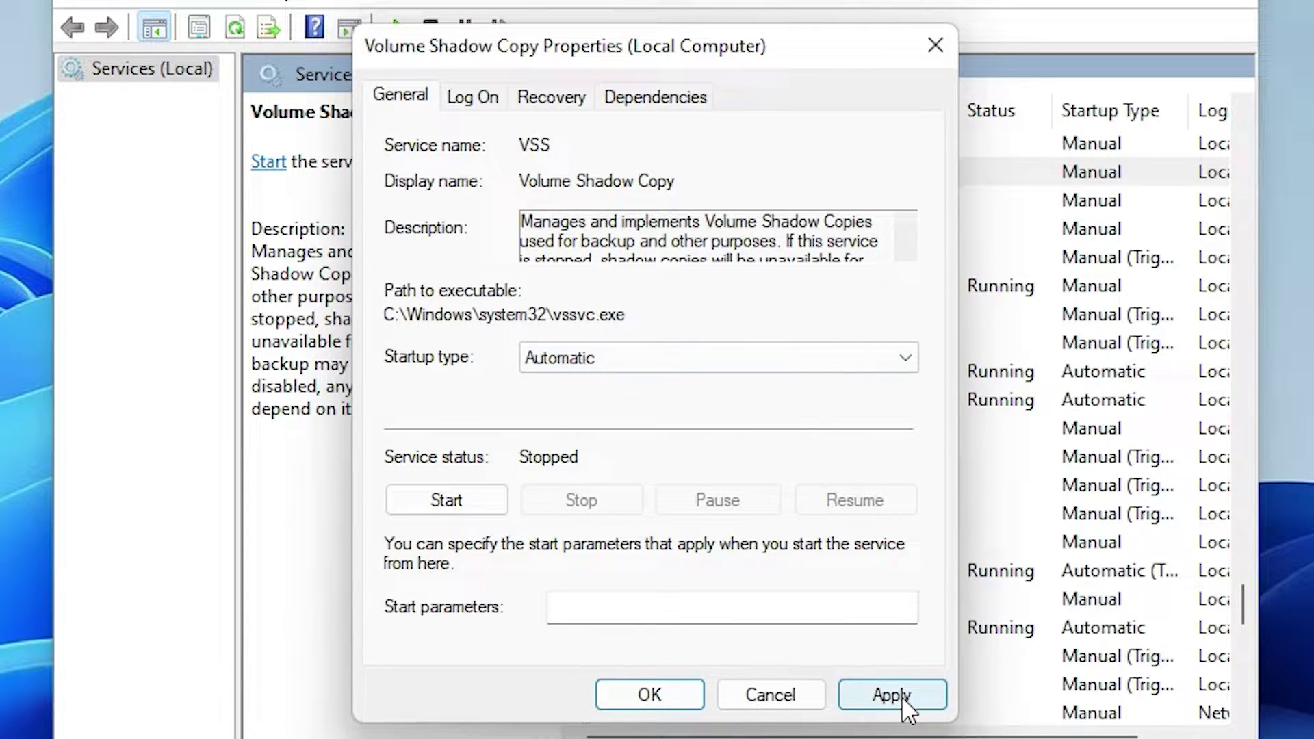
click(901, 696)
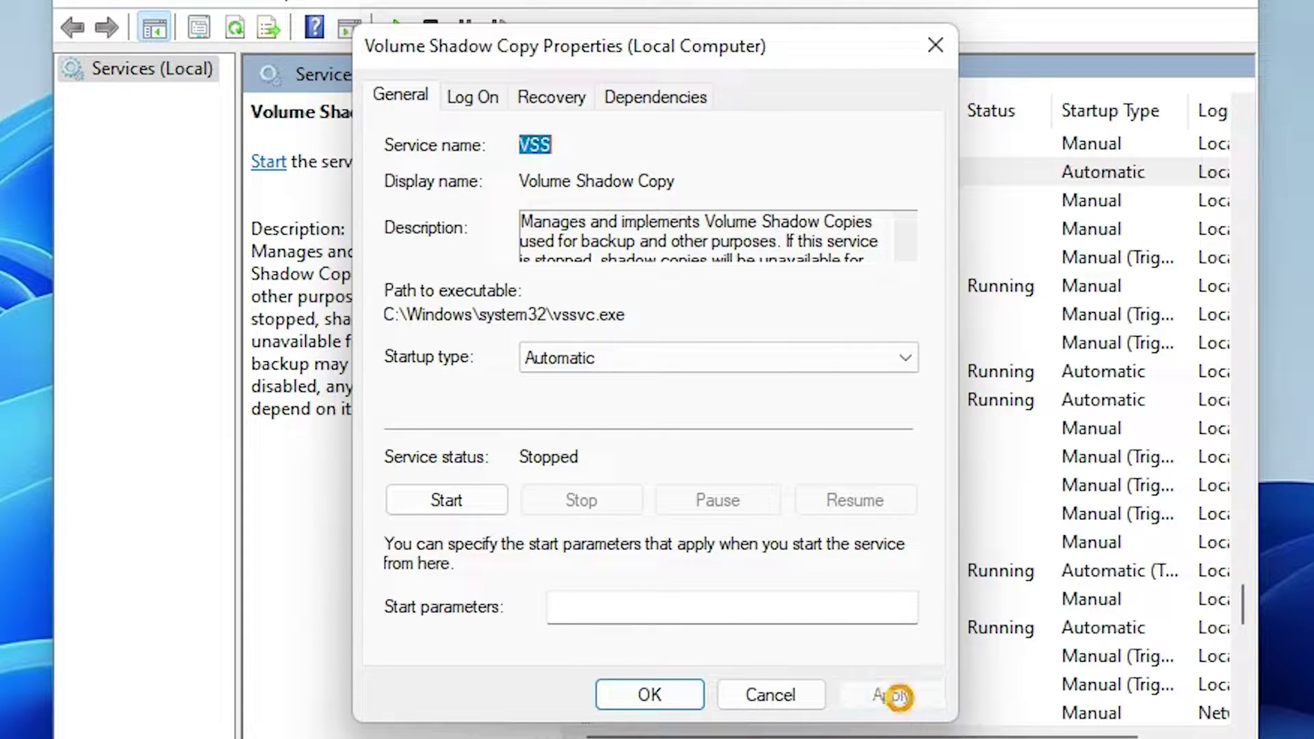
click(618, 693)
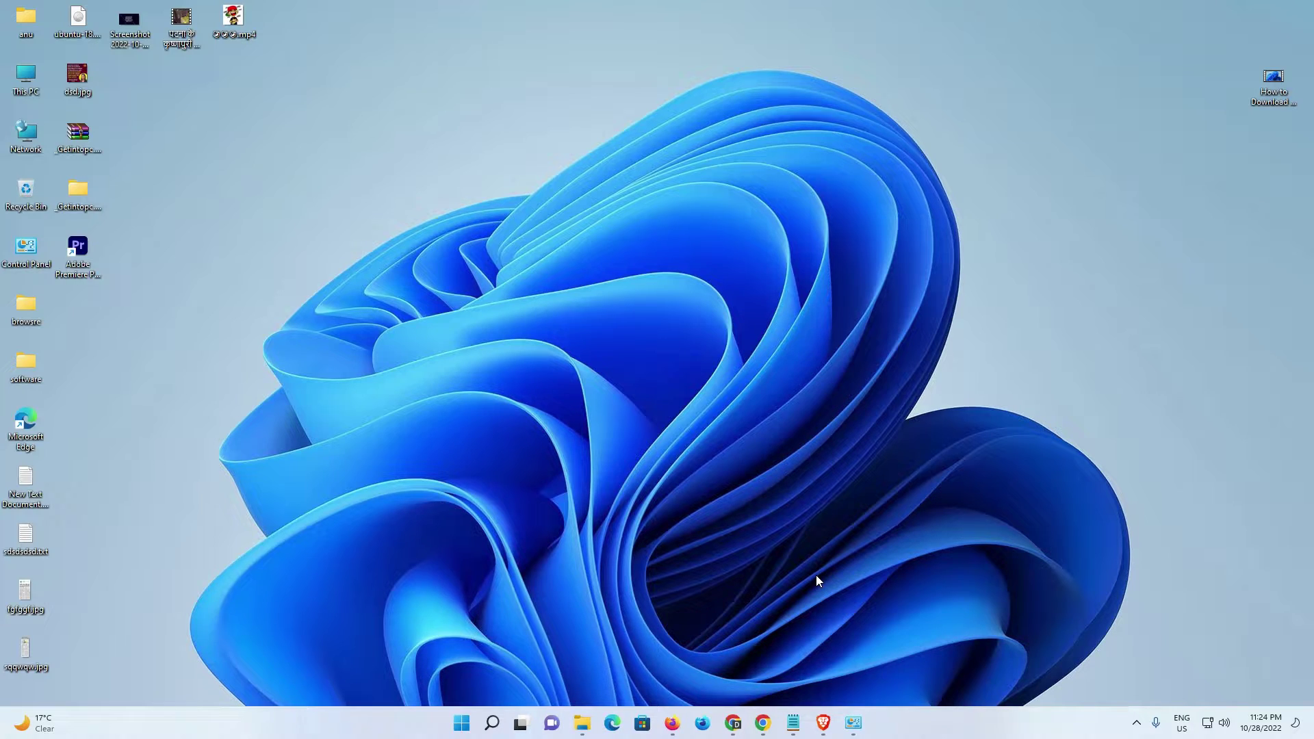
Restore Chrome and rerun the Visual C++ redistributable Google search.
click(758, 726)
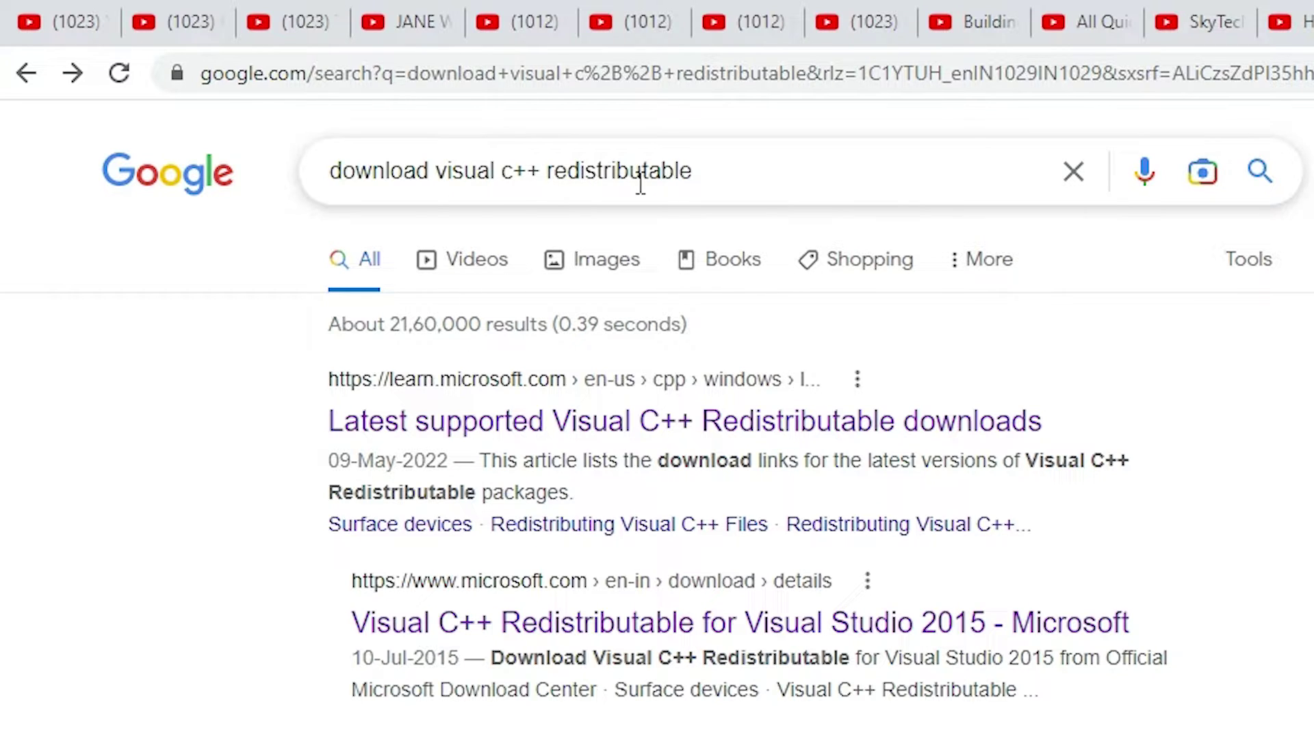
triple_click(553, 177)
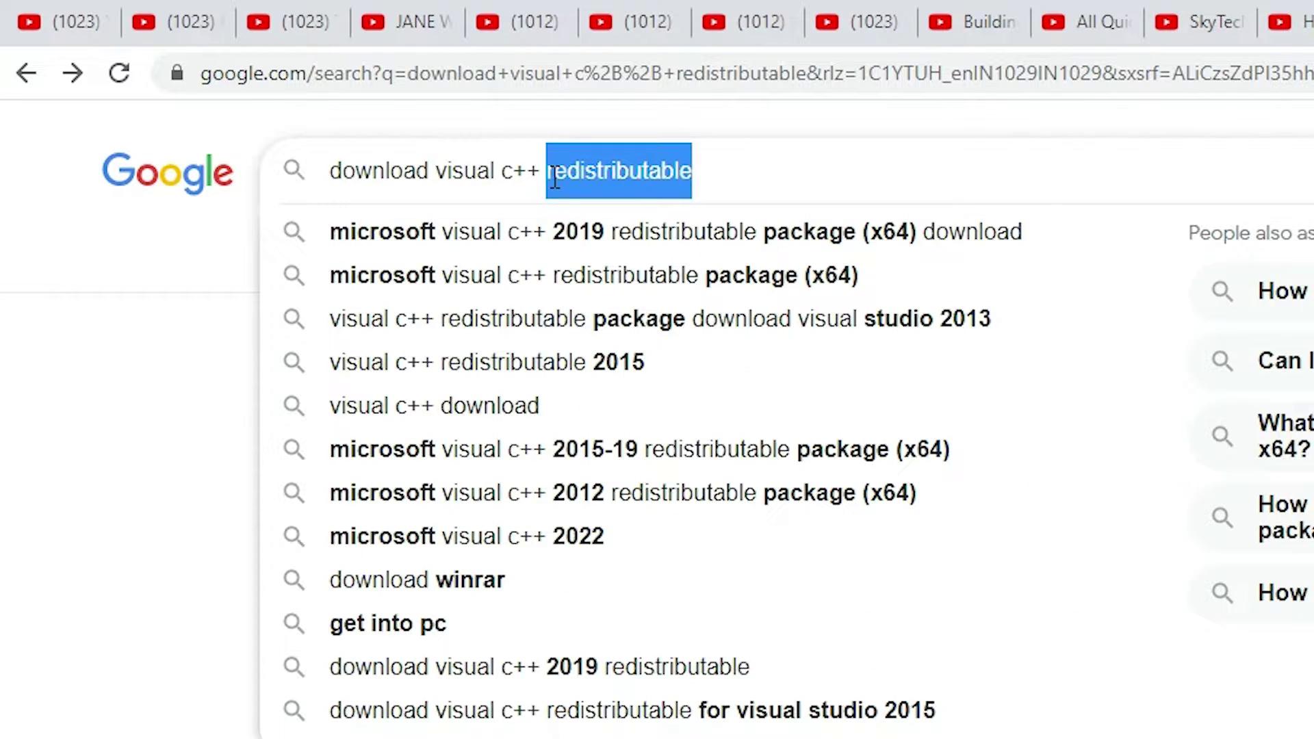
key(Return)
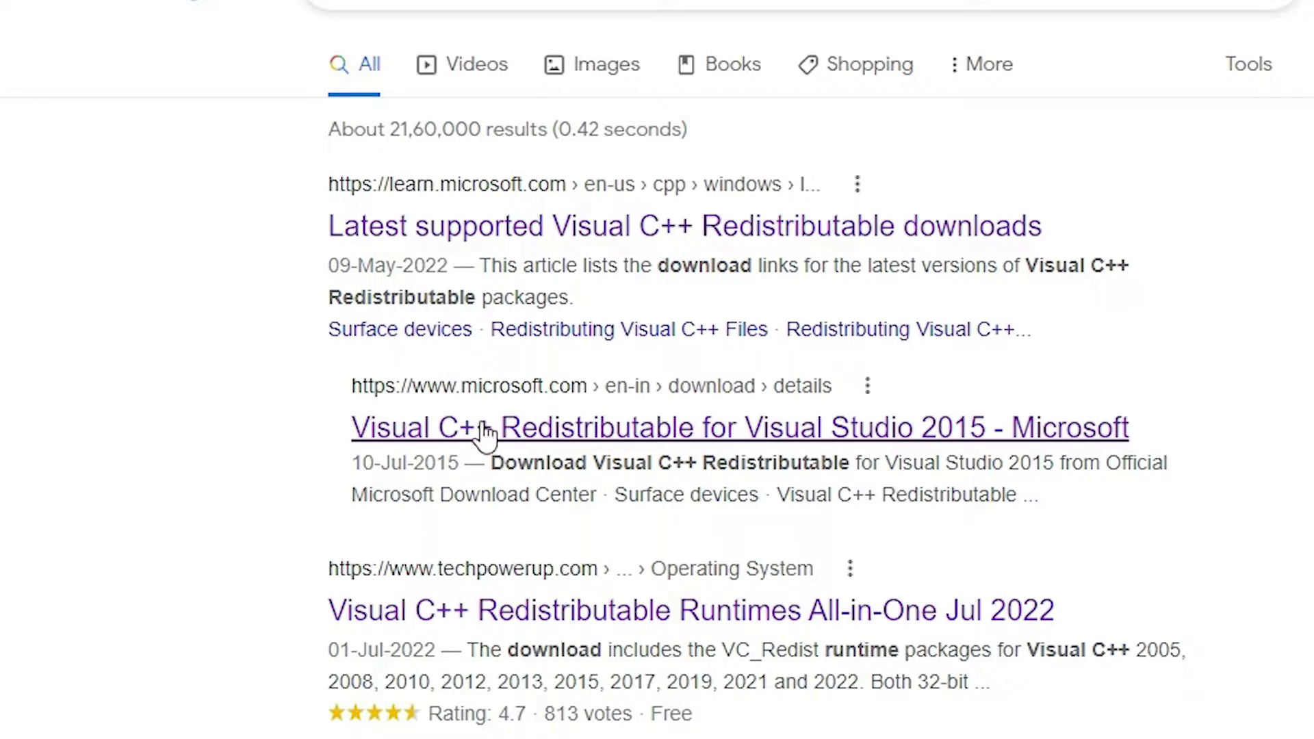
Open the Visual C++ Redistributable for Visual Studio 2015 result in a new Chrome tab.
right_click(485, 433)
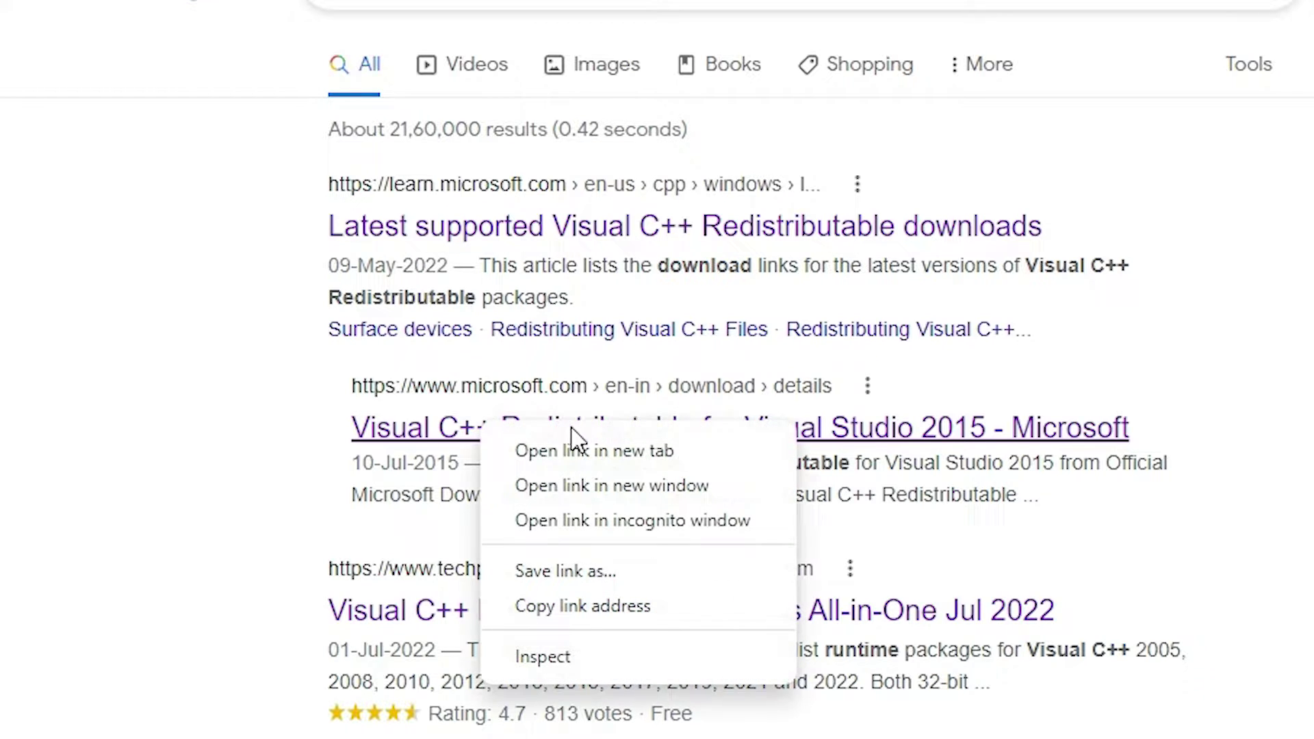
click(590, 449)
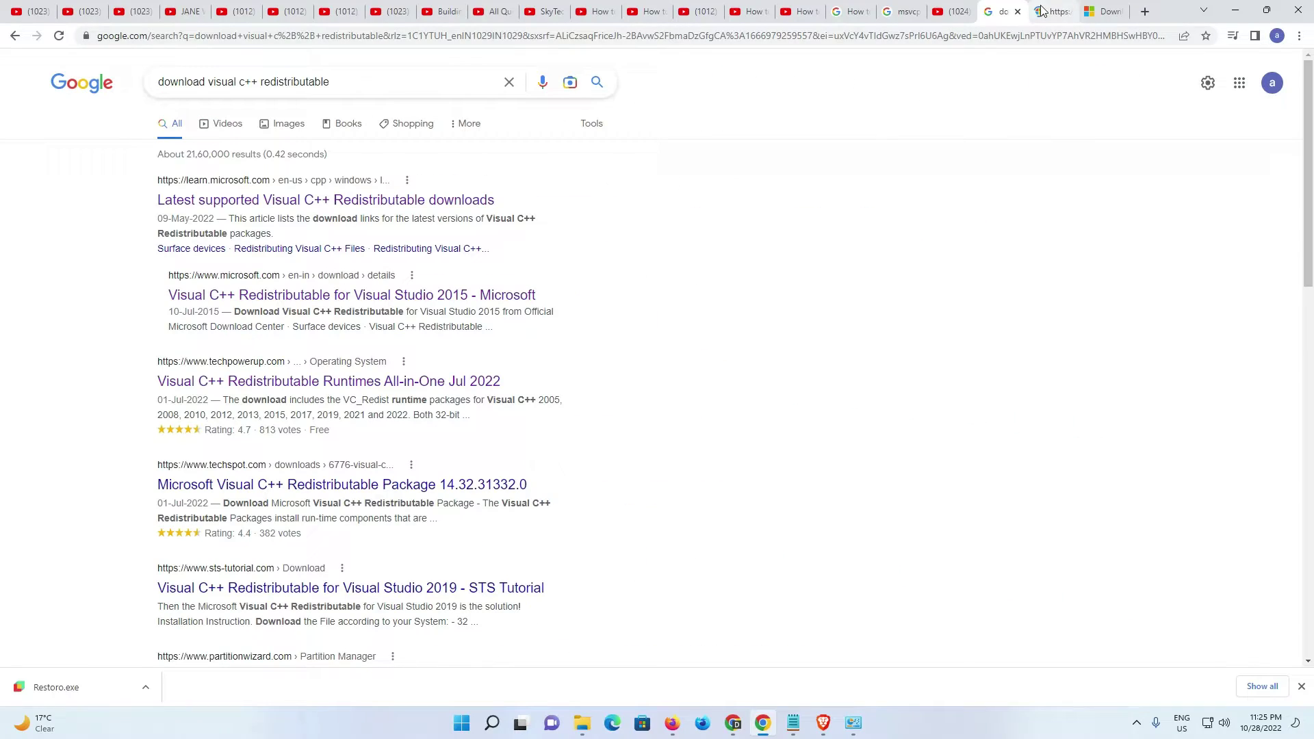
click(1054, 6)
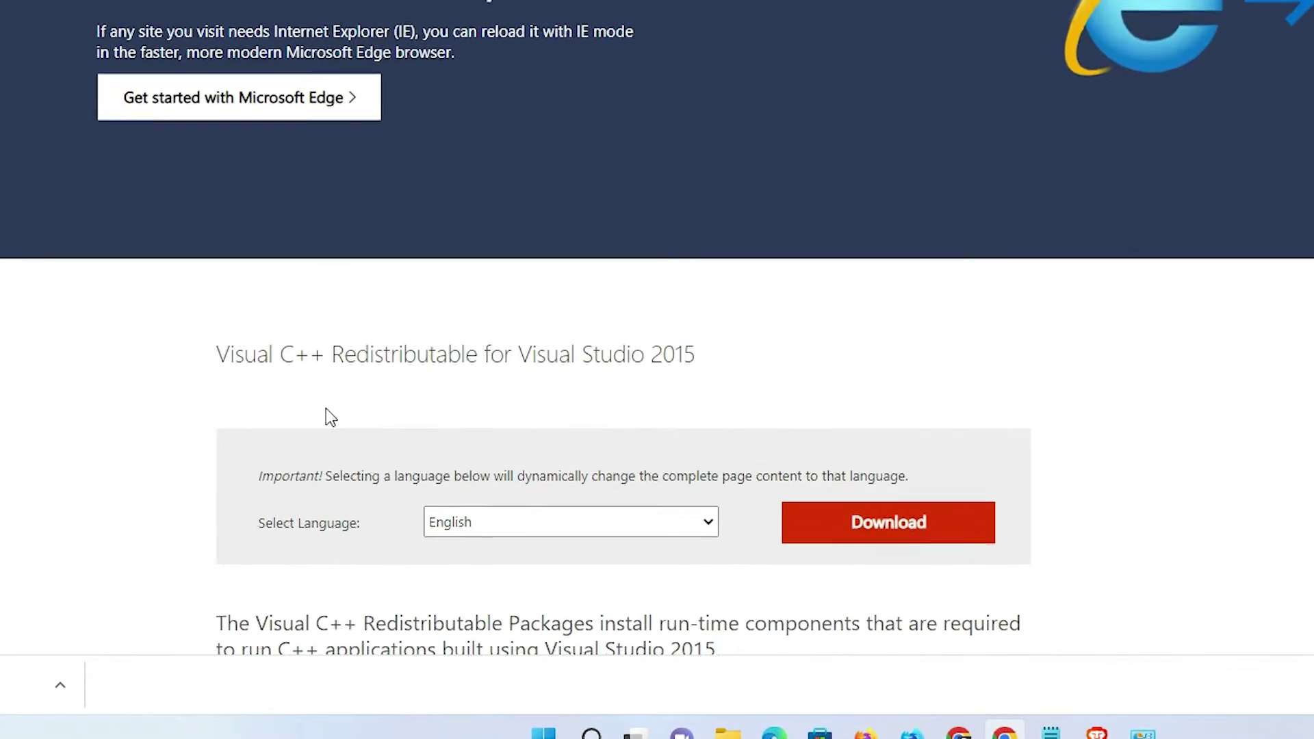
scroll(322, 521, down, 1)
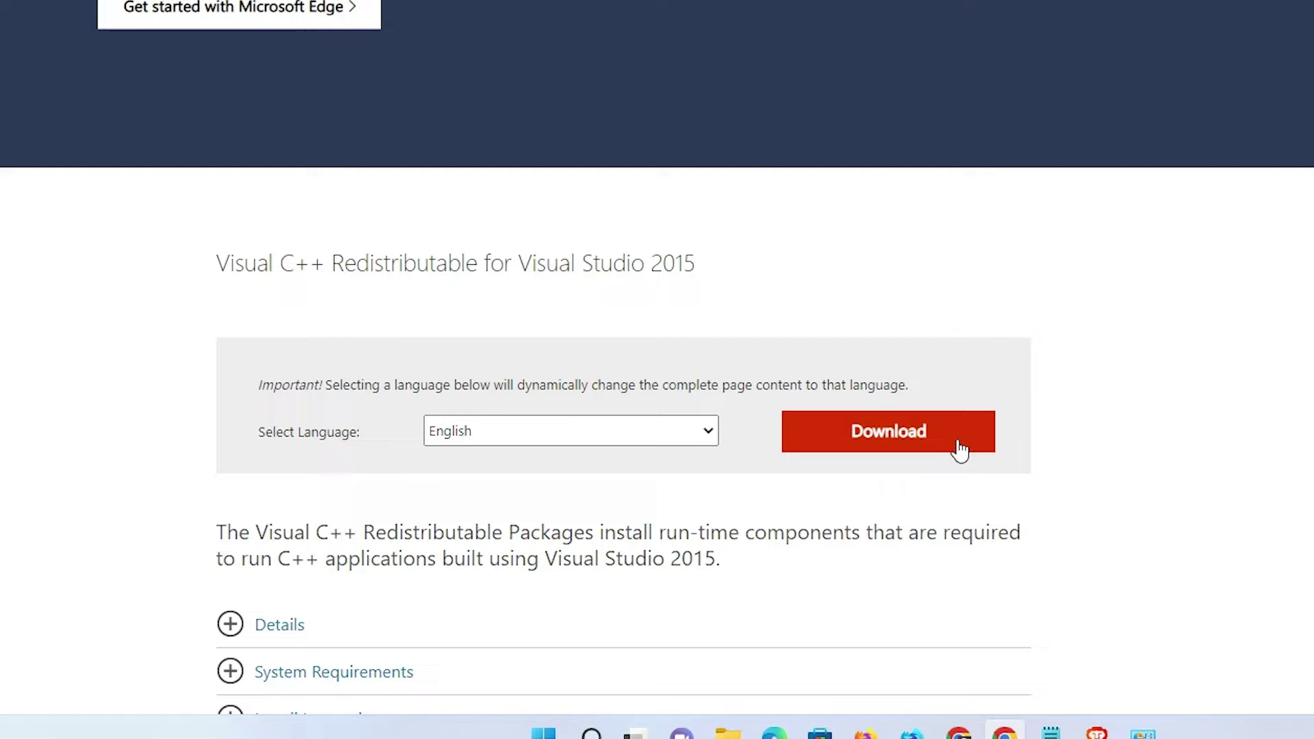
Download vc_redist.x64.exe (13.9 MB) and show it in its Downloads folder.
click(927, 446)
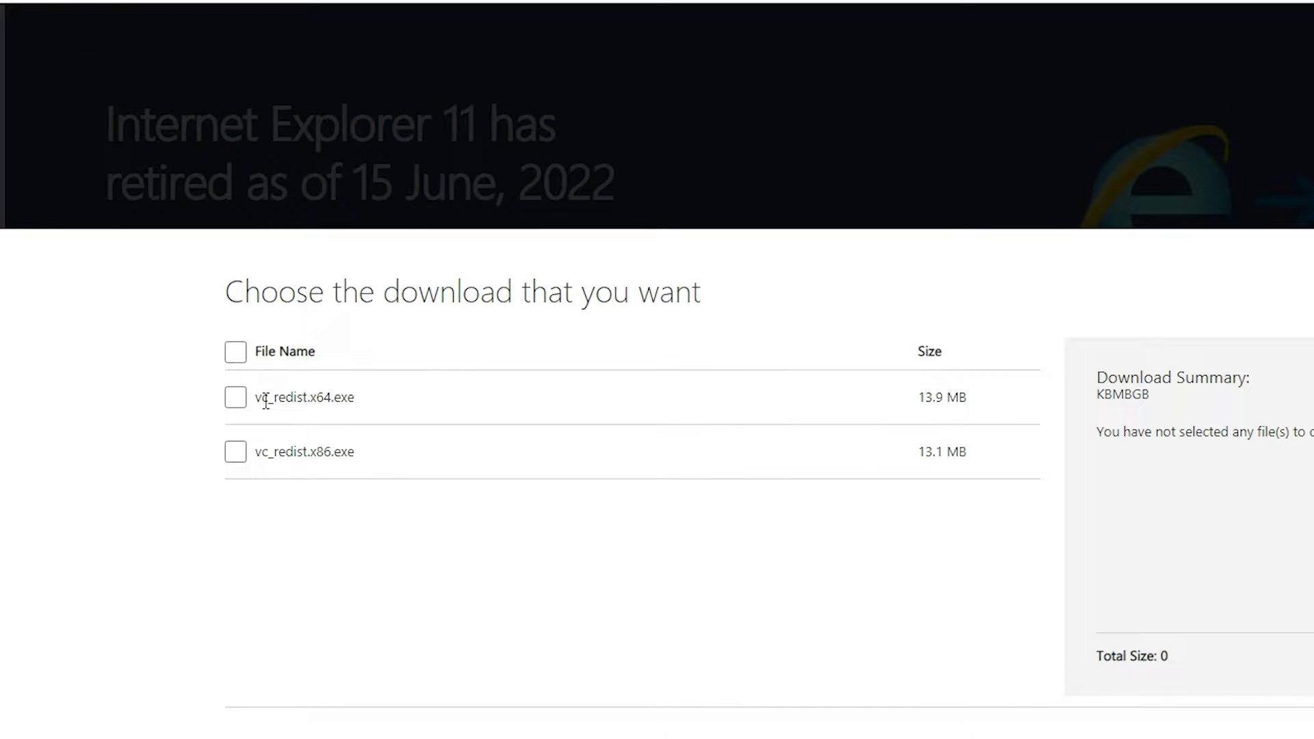
click(237, 400)
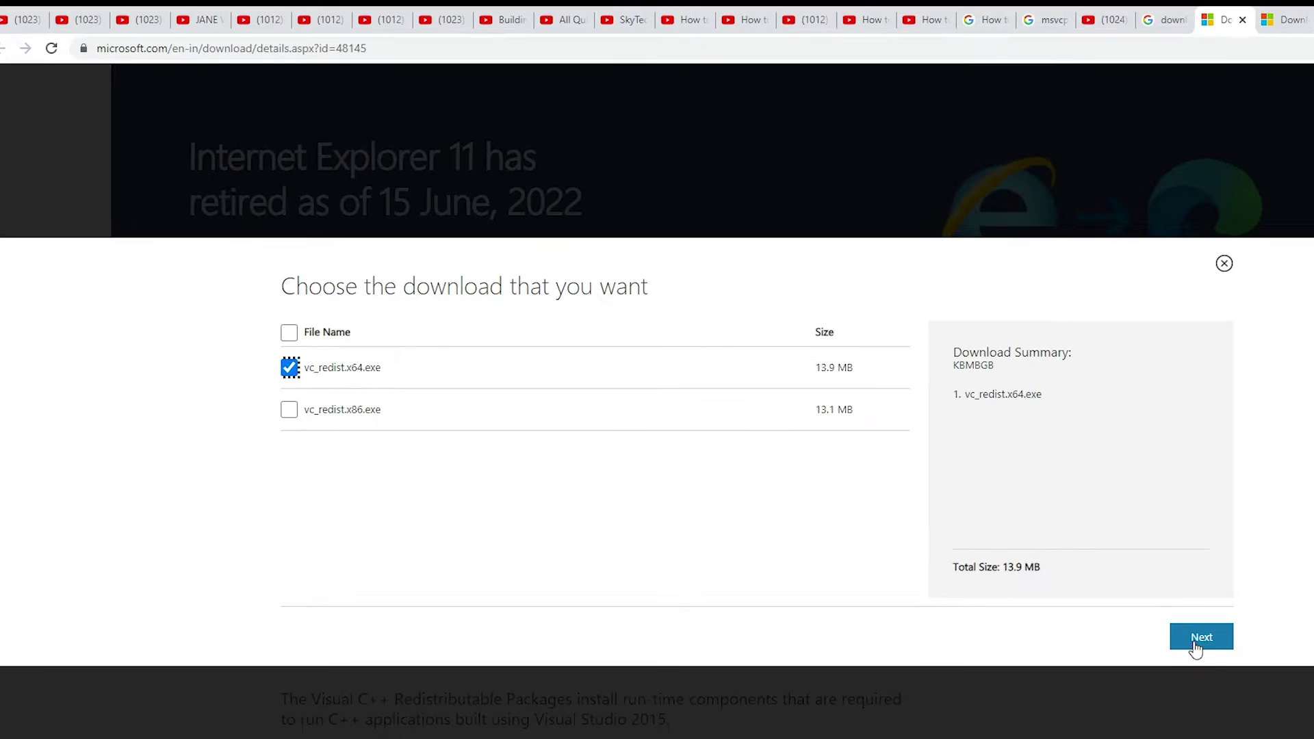
click(1195, 645)
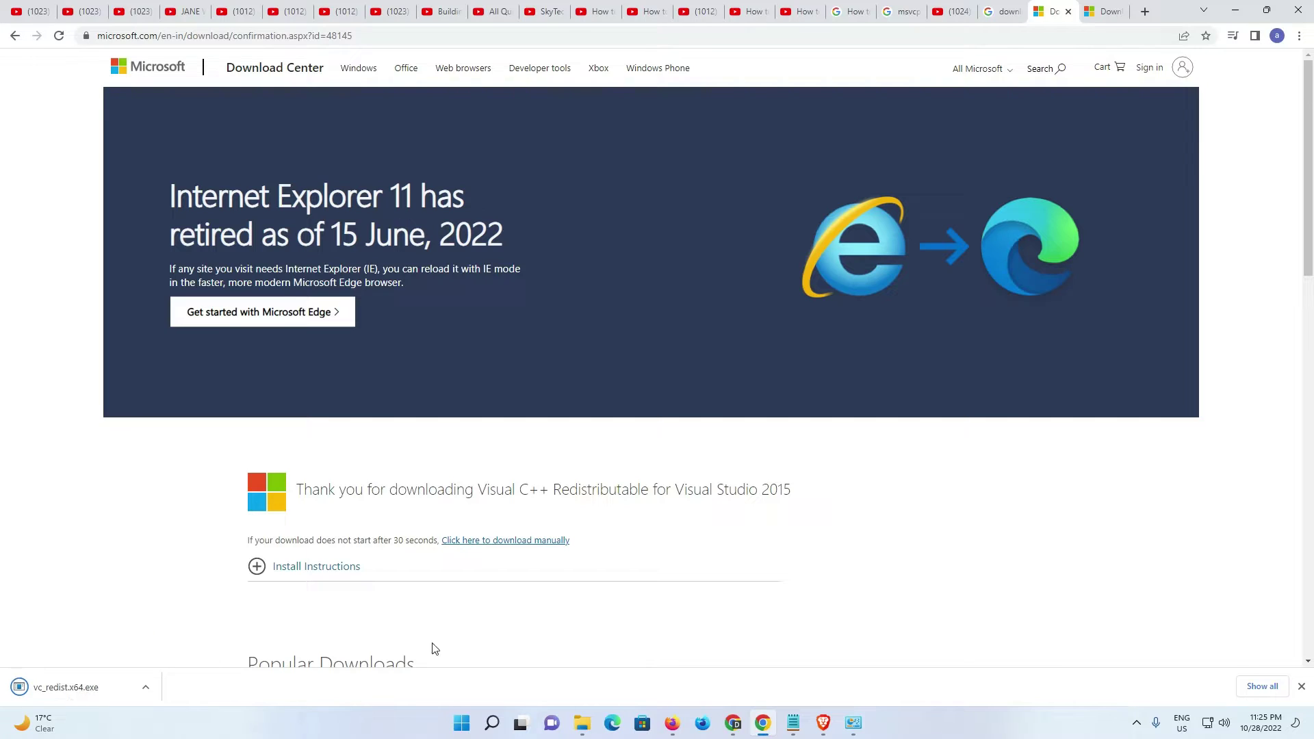
click(1263, 687)
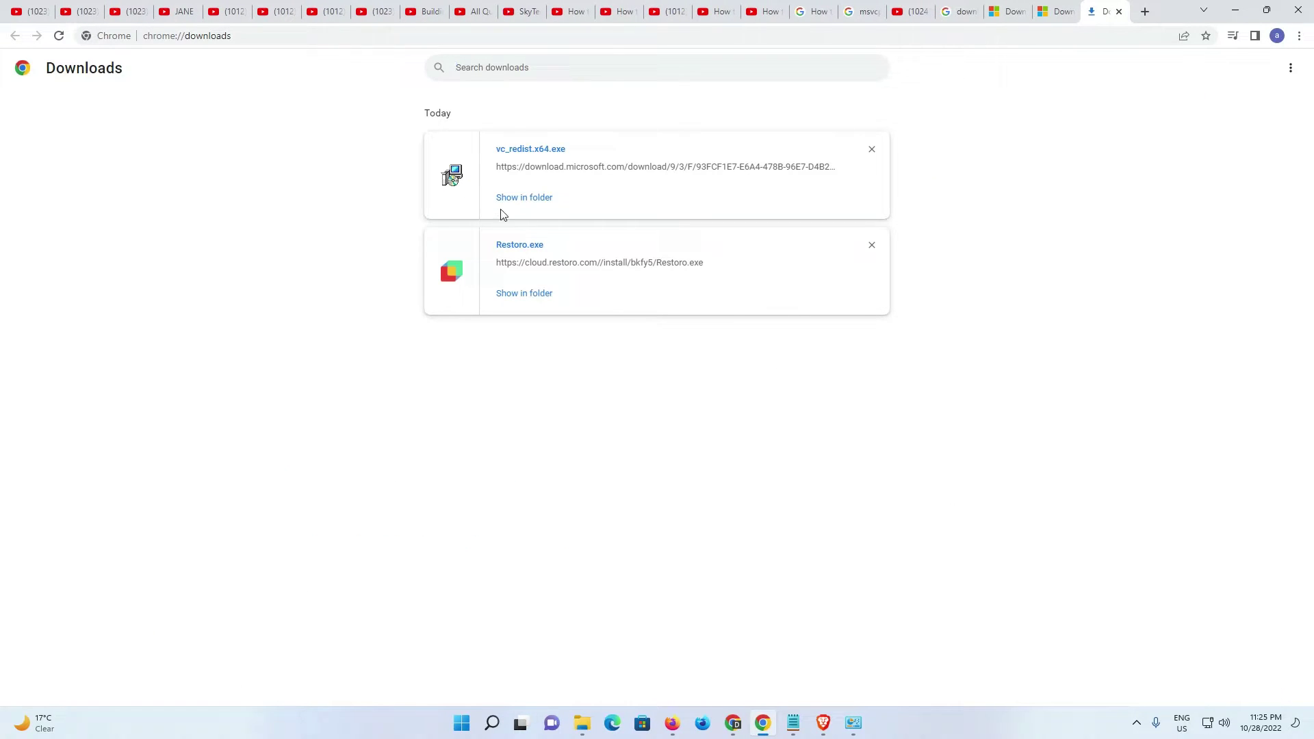
click(505, 199)
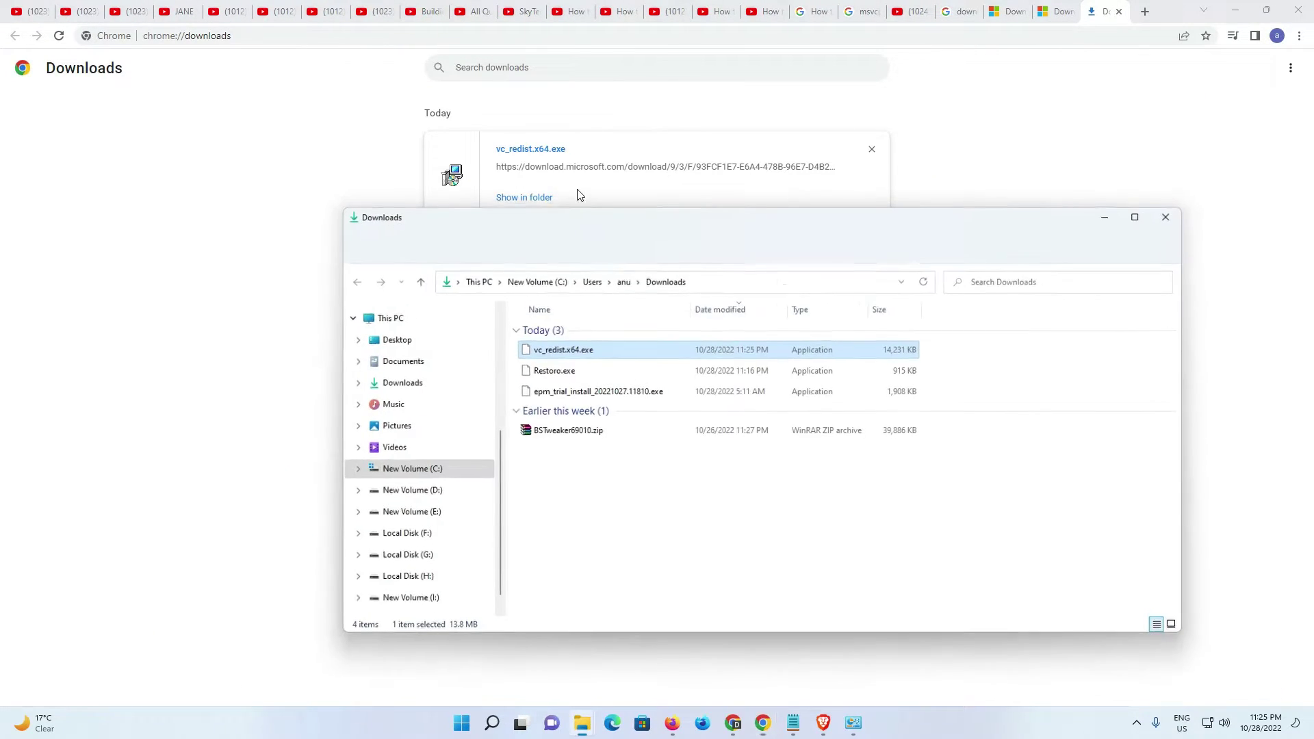
Copy vc_redist.x64.exe from the Downloads folder onto the desktop.
click(1236, 9)
drag(578, 351, 182, 309)
click(1173, 207)
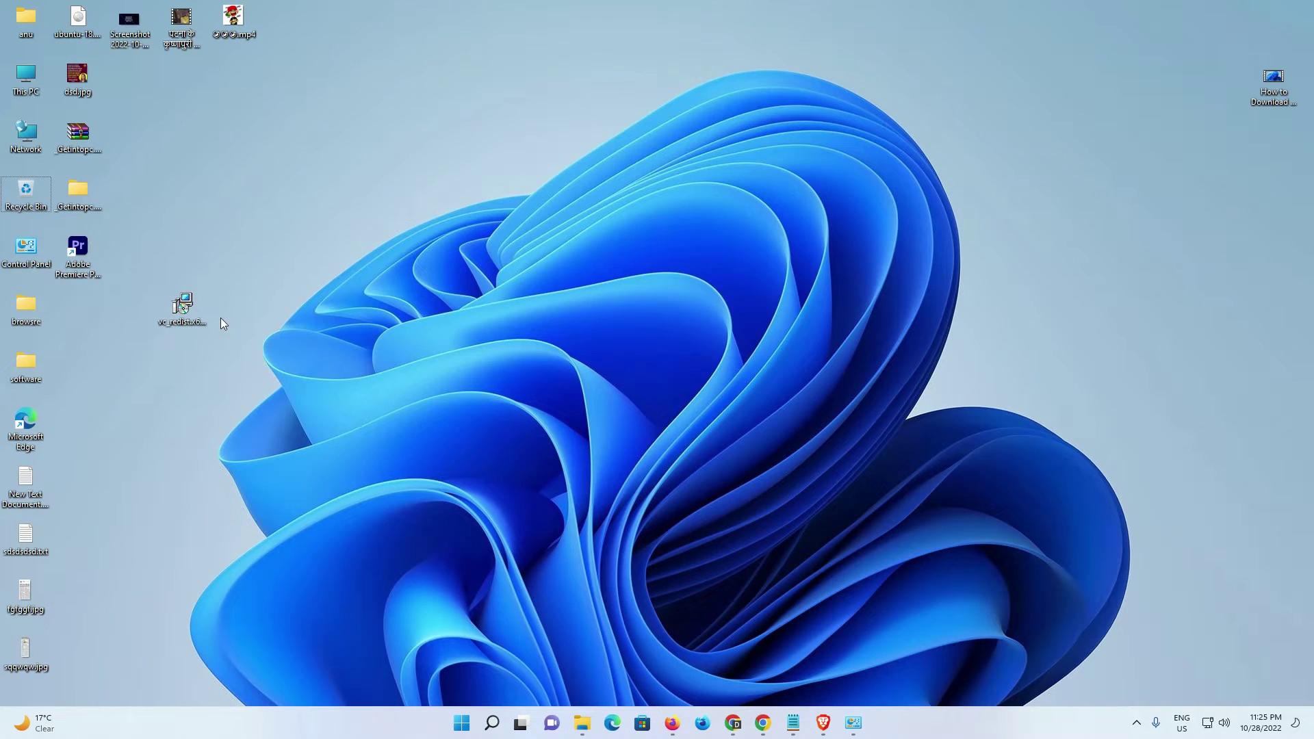
Run the 2015 x64 installer, which fails with 0x80070666 because another version is installed.
double_click(186, 323)
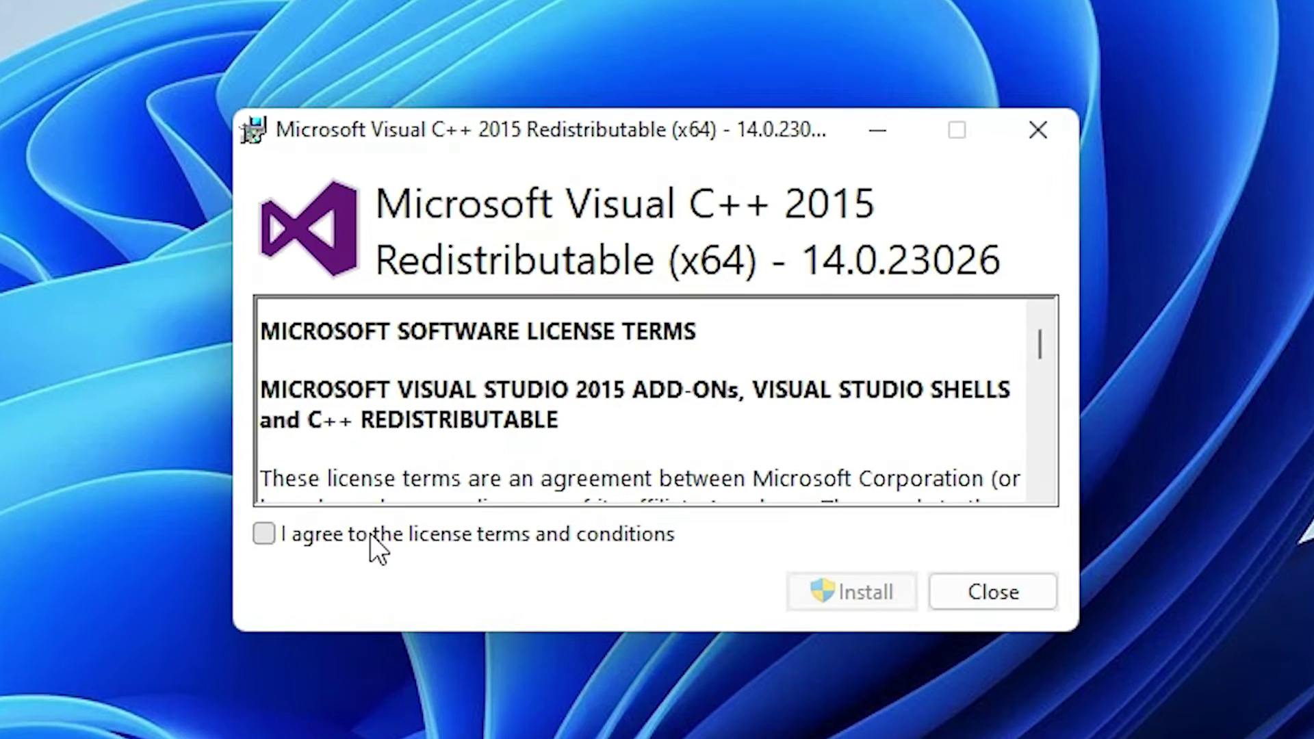
click(550, 414)
click(852, 591)
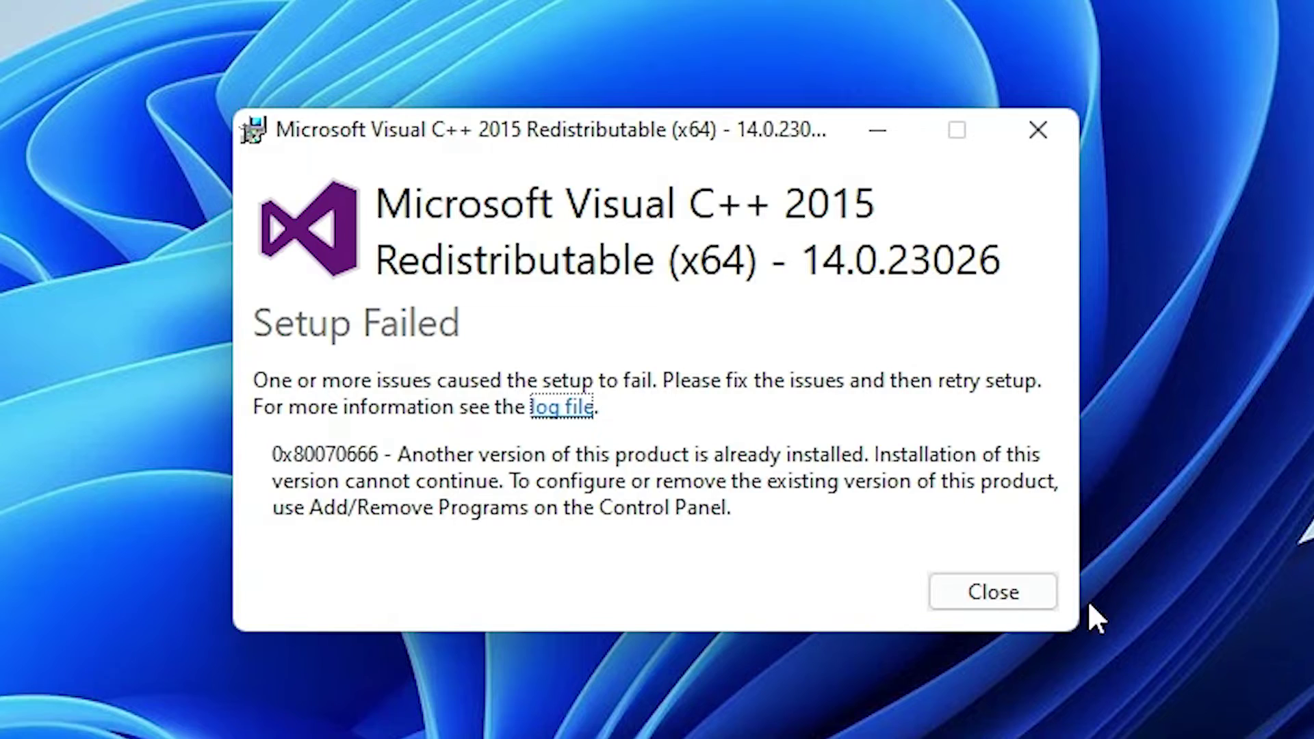
click(1010, 604)
Open Control Panel's Programs and Features list of installed programs.
key(super)
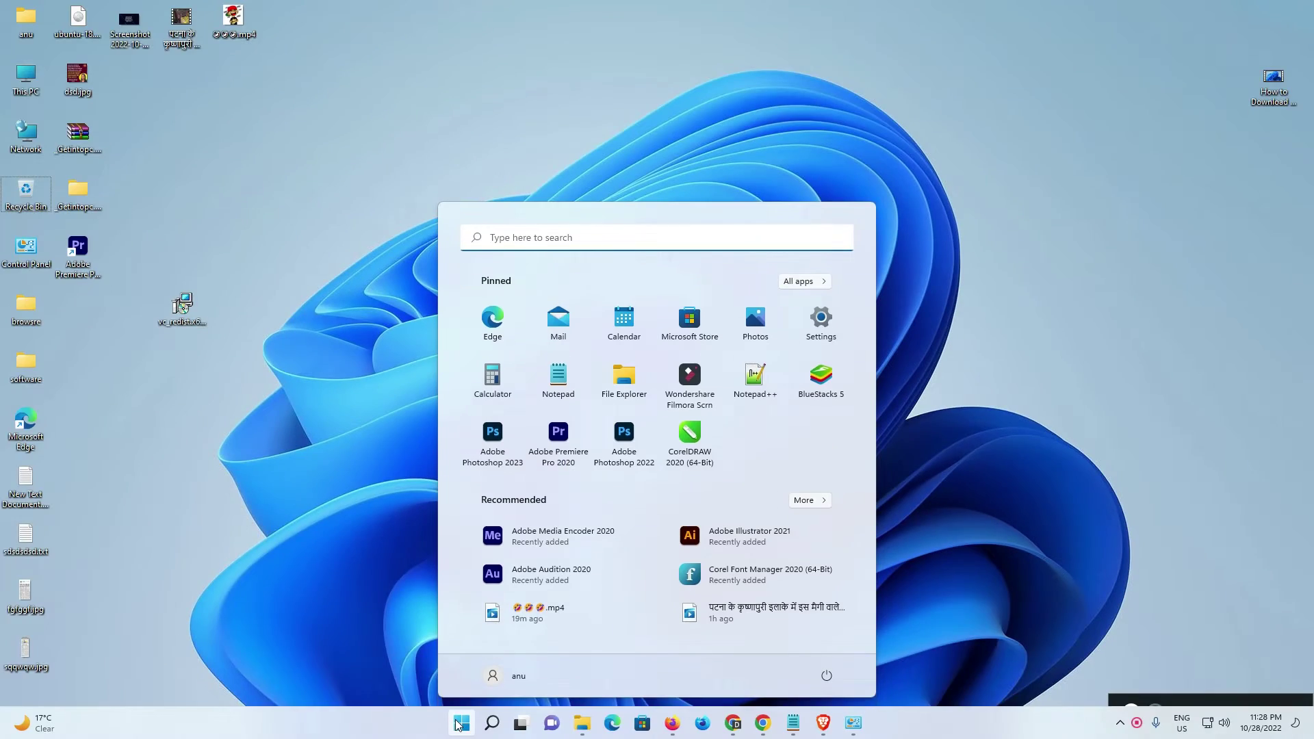
text(c)
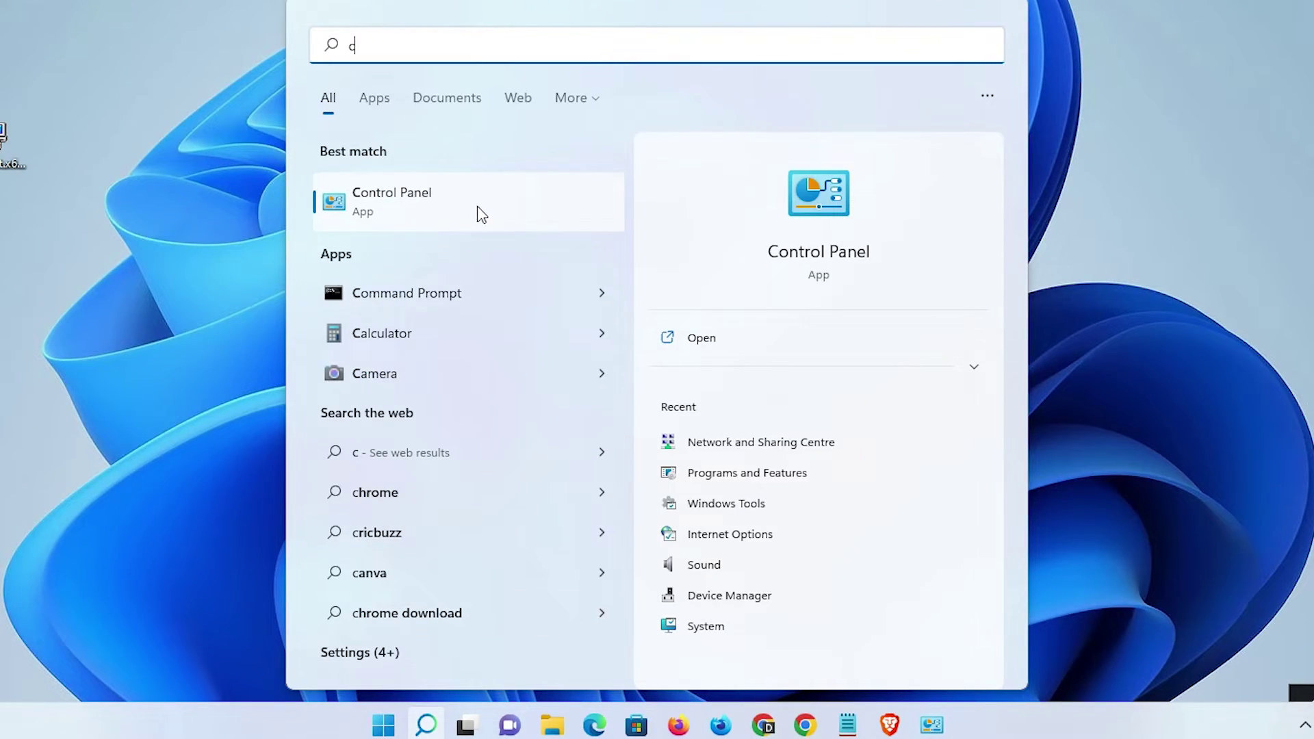
click(478, 206)
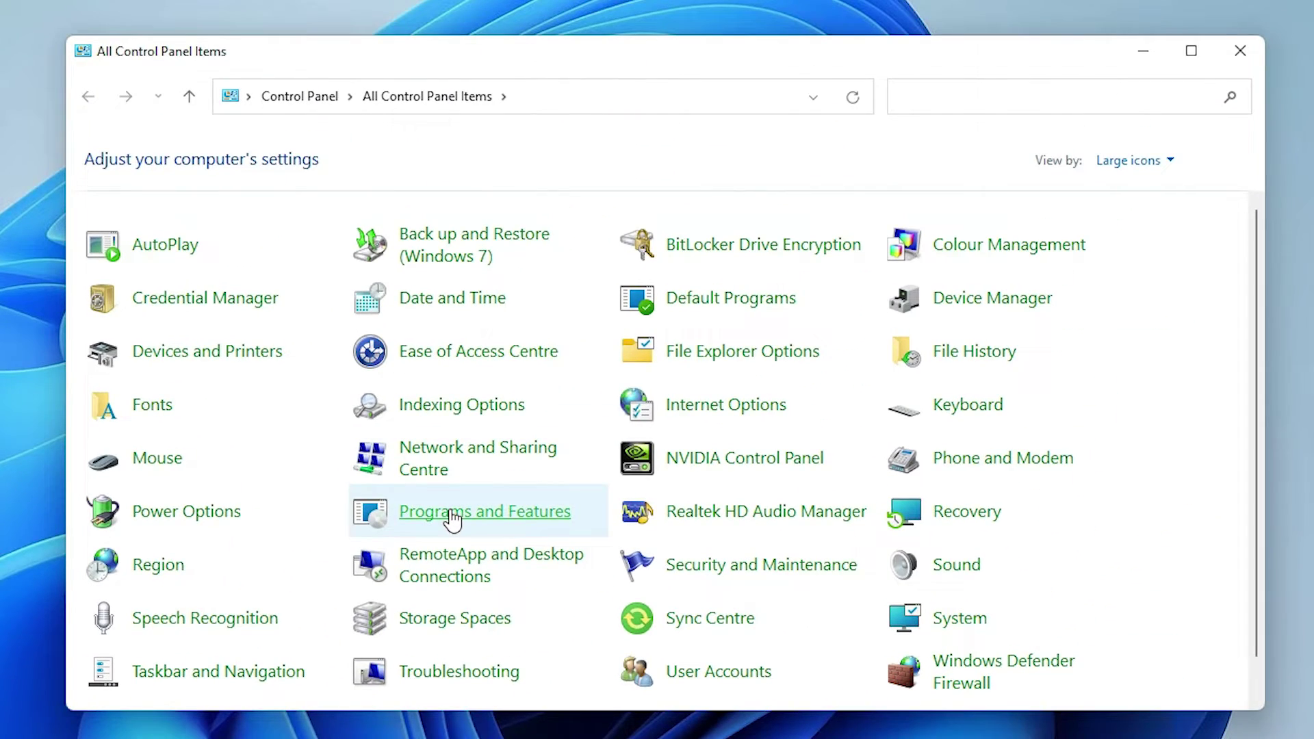
click(452, 519)
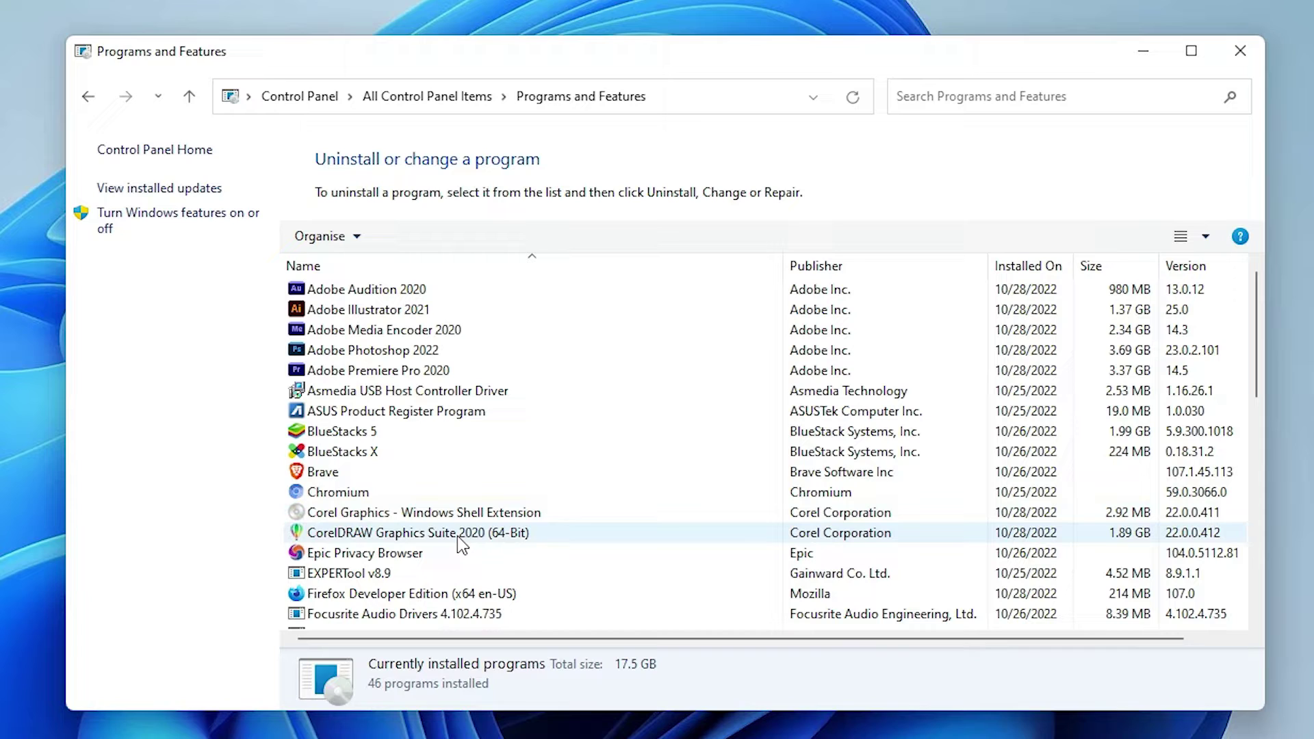
Uninstall Microsoft Visual C++ 2015-2019 Redistributable (x64) 14.29.30037.
click(458, 512)
key(v)
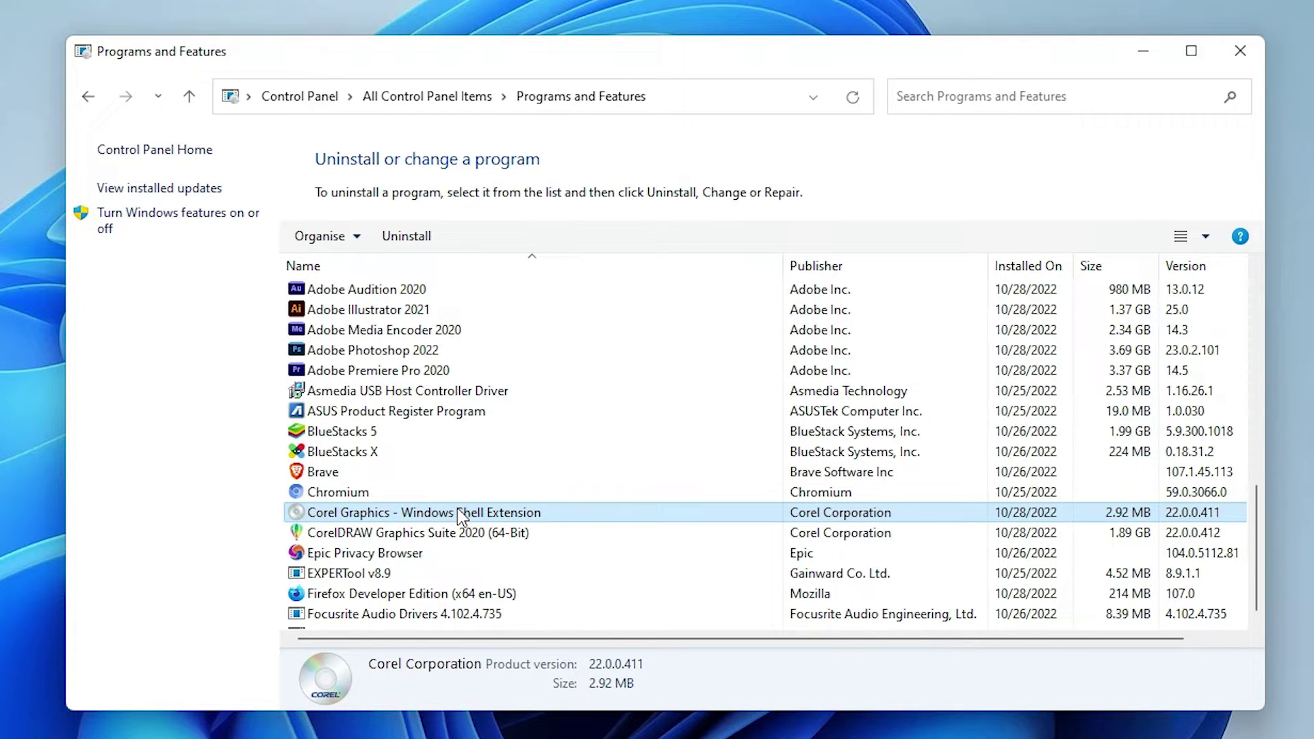
click(527, 312)
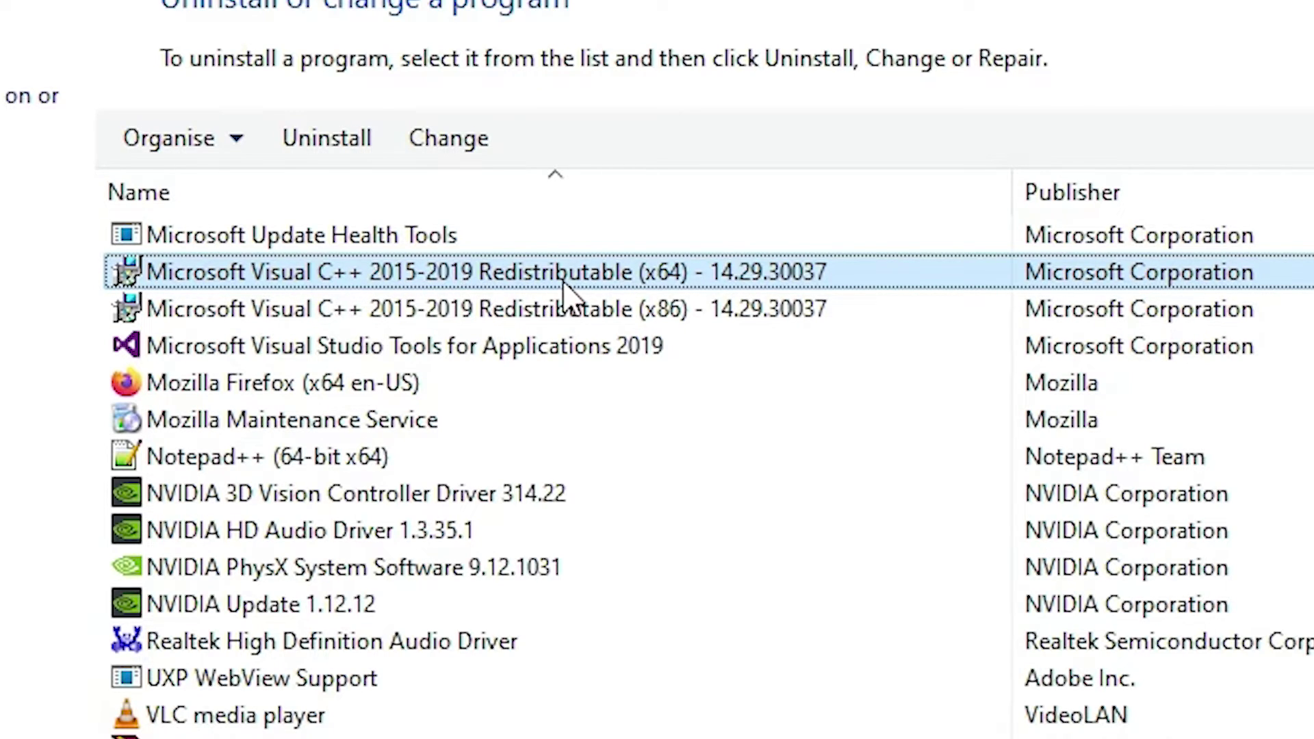
click(357, 152)
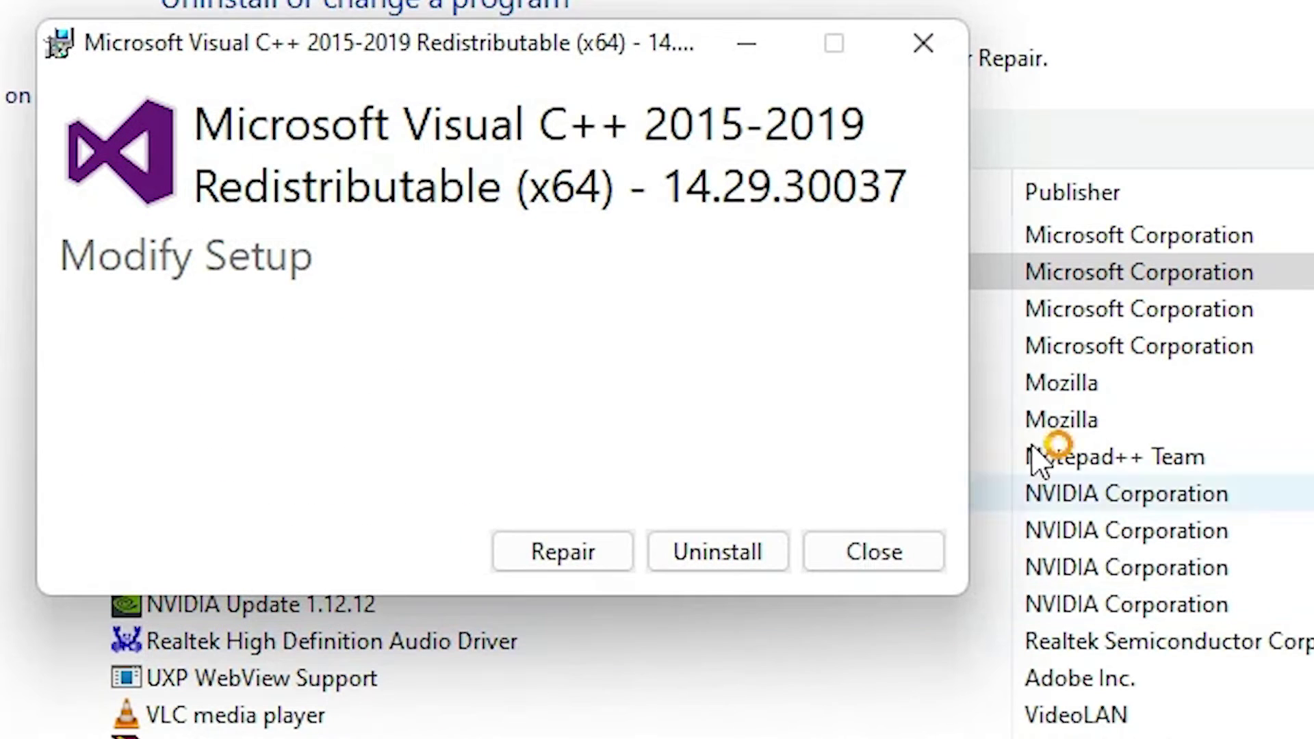
click(750, 547)
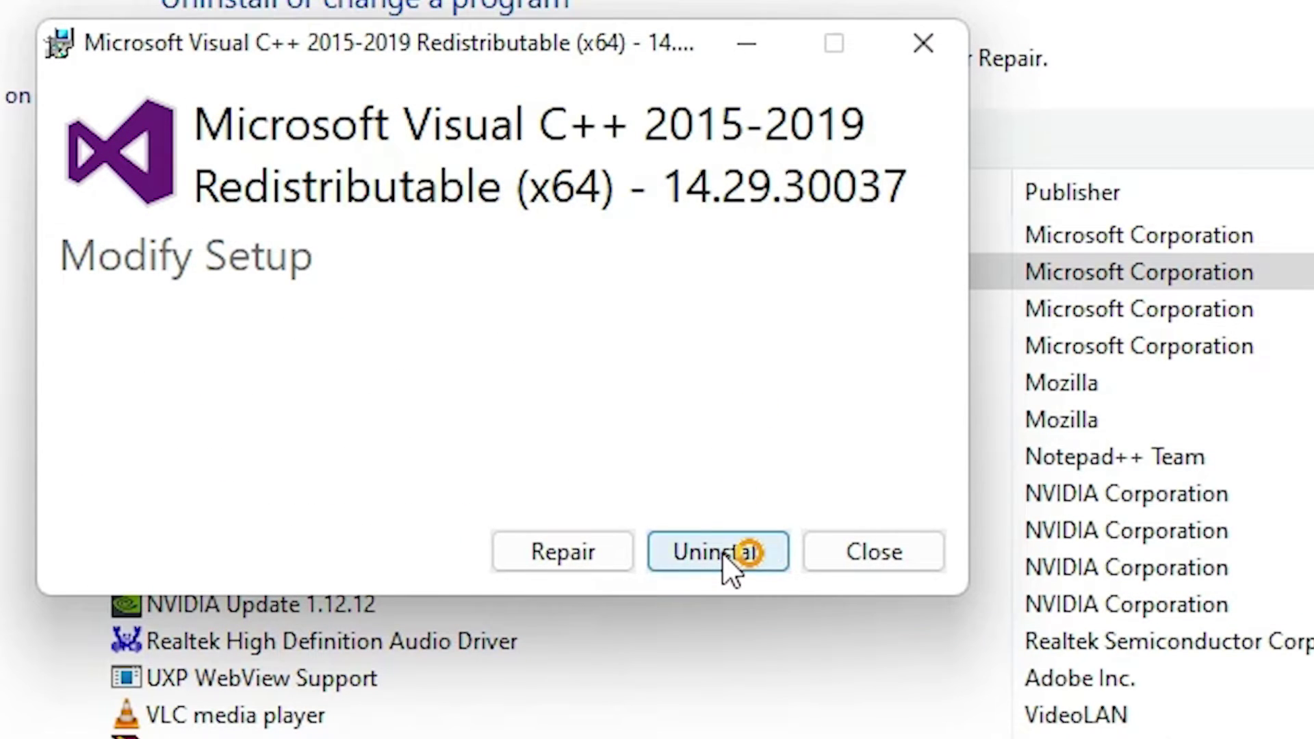
click(875, 553)
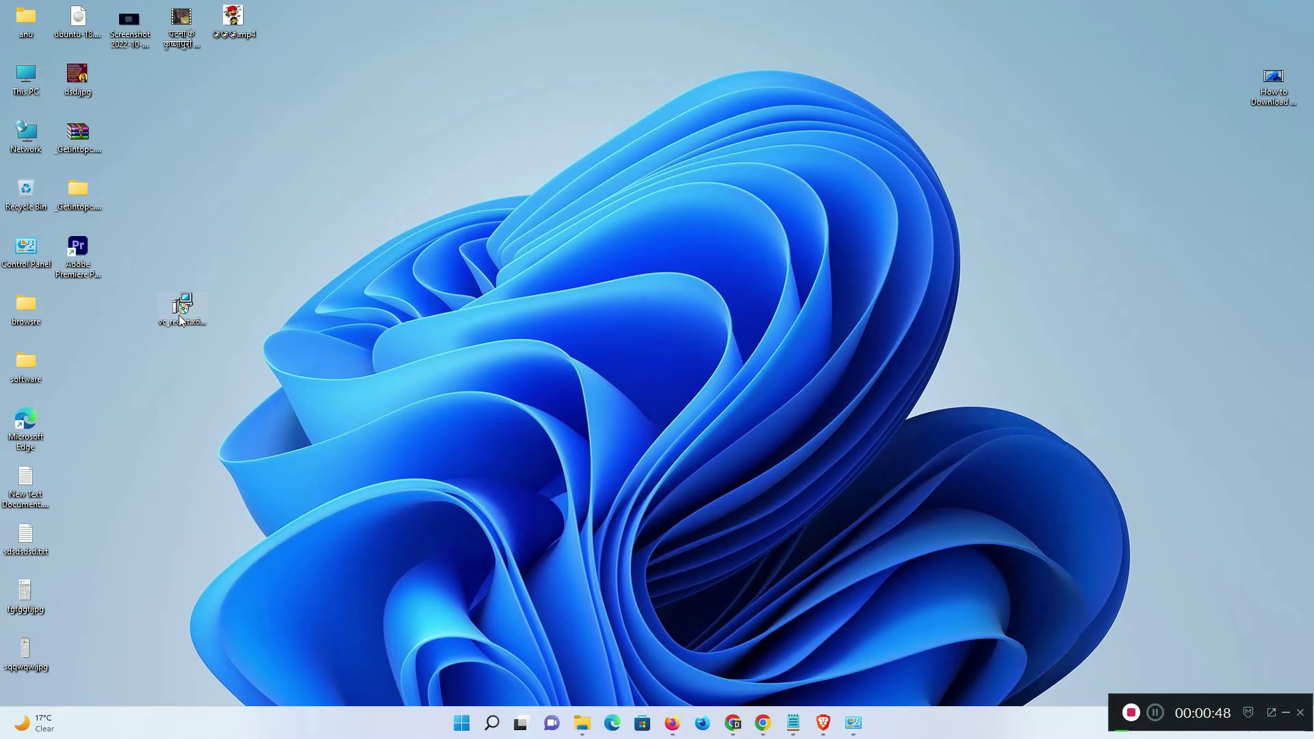
Install Visual C++ 2015 Redistributable (x64) 14.0.23026 from the desktop vc_redist.x64.exe.
double_click(182, 311)
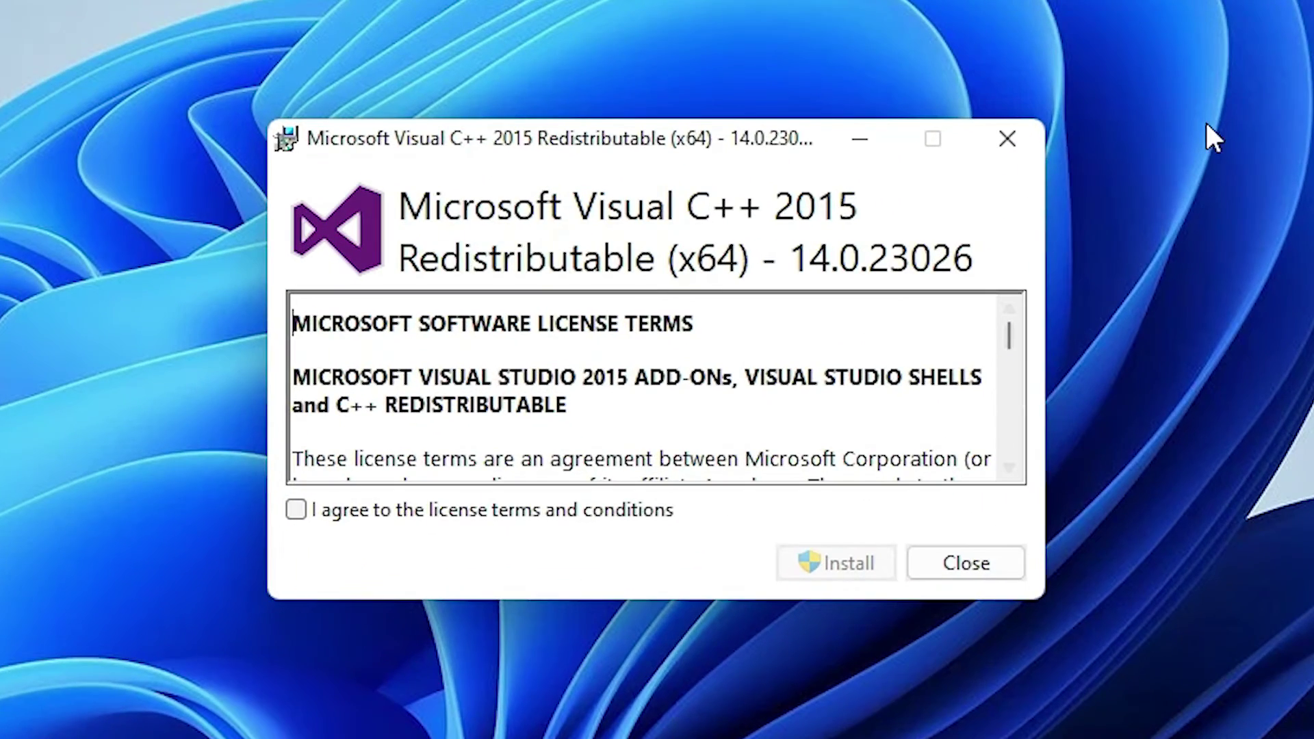
click(599, 512)
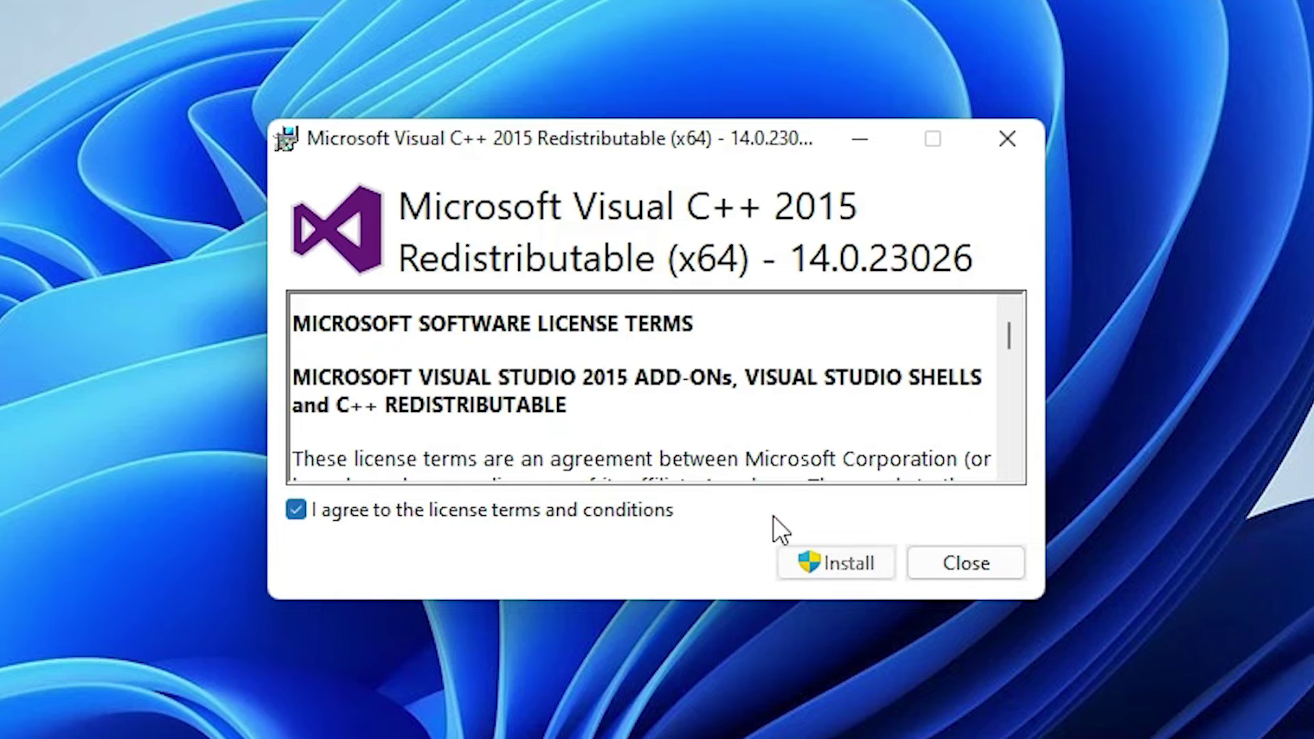
click(815, 563)
click(574, 622)
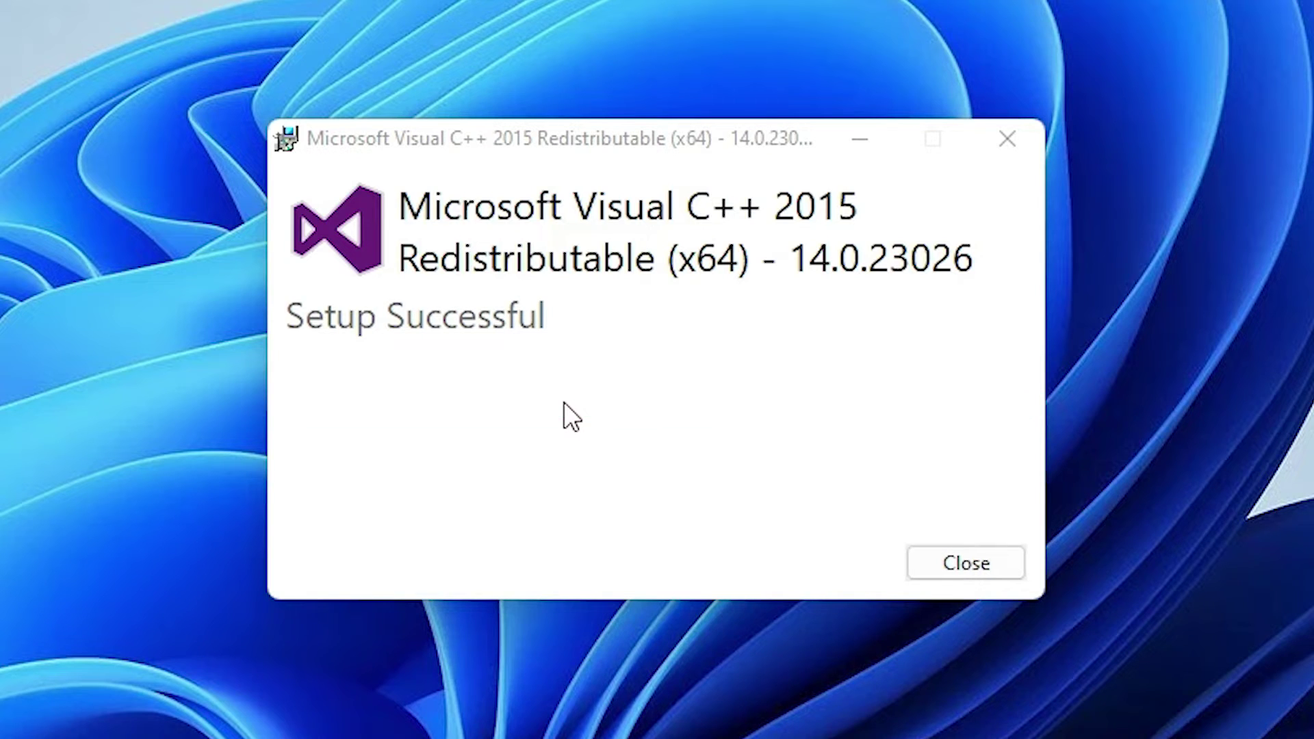
click(966, 560)
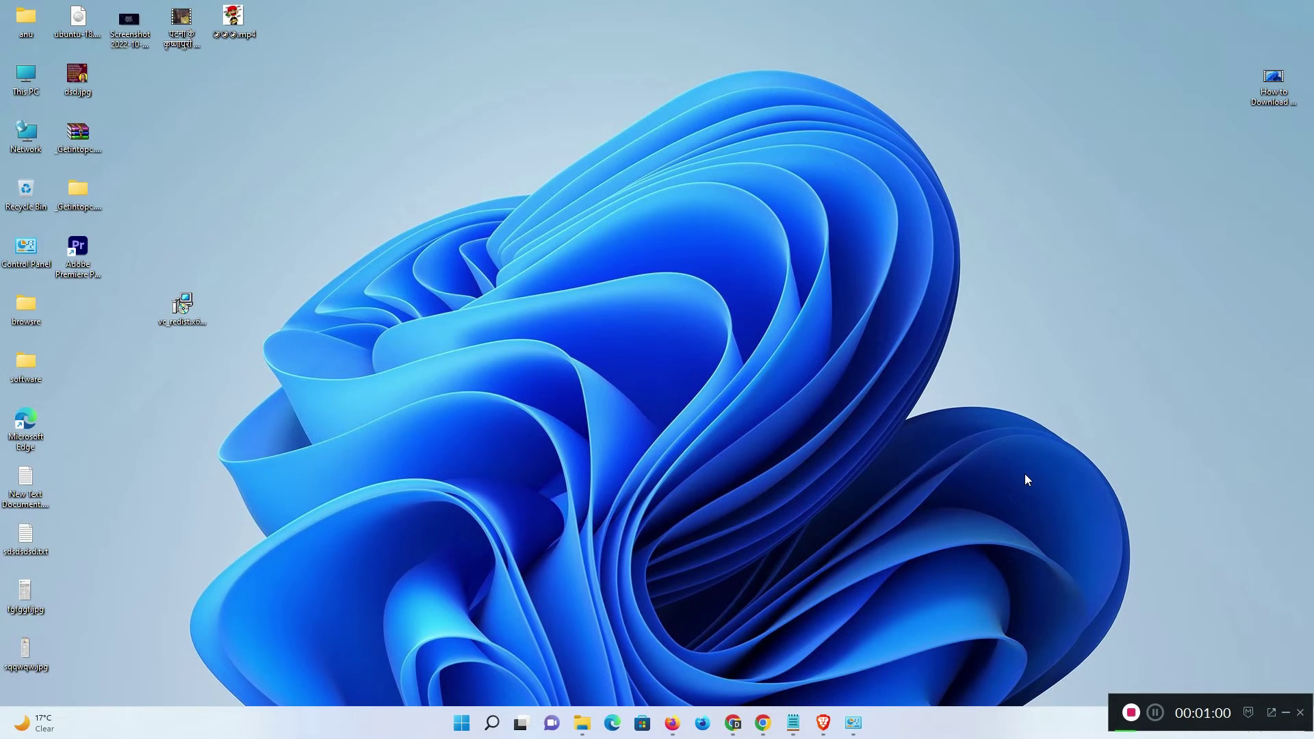